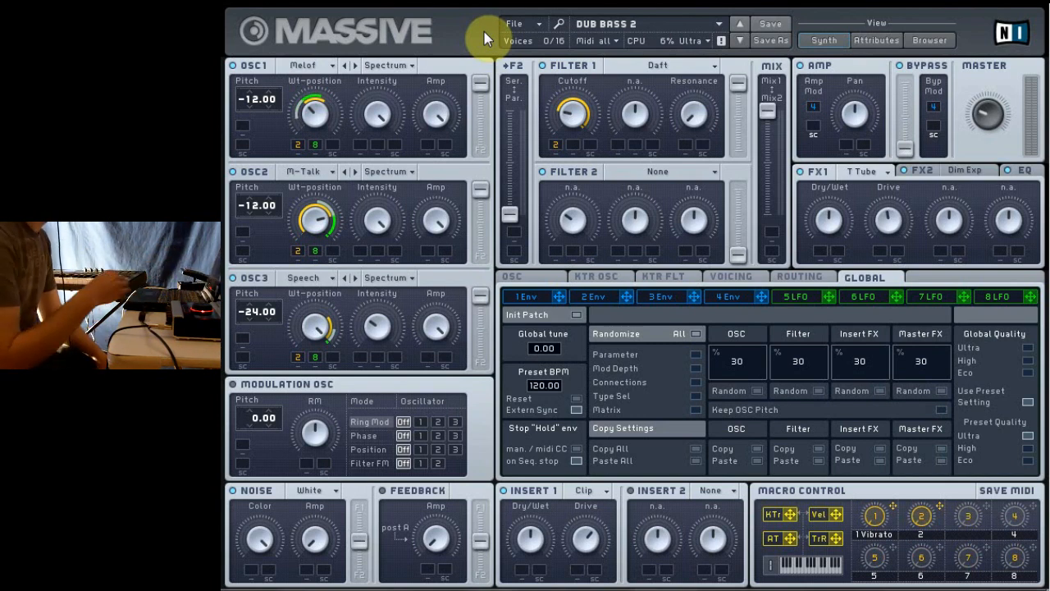
Step: Create a new sound and enable oscillators 2 and 3
left_click(535, 25)
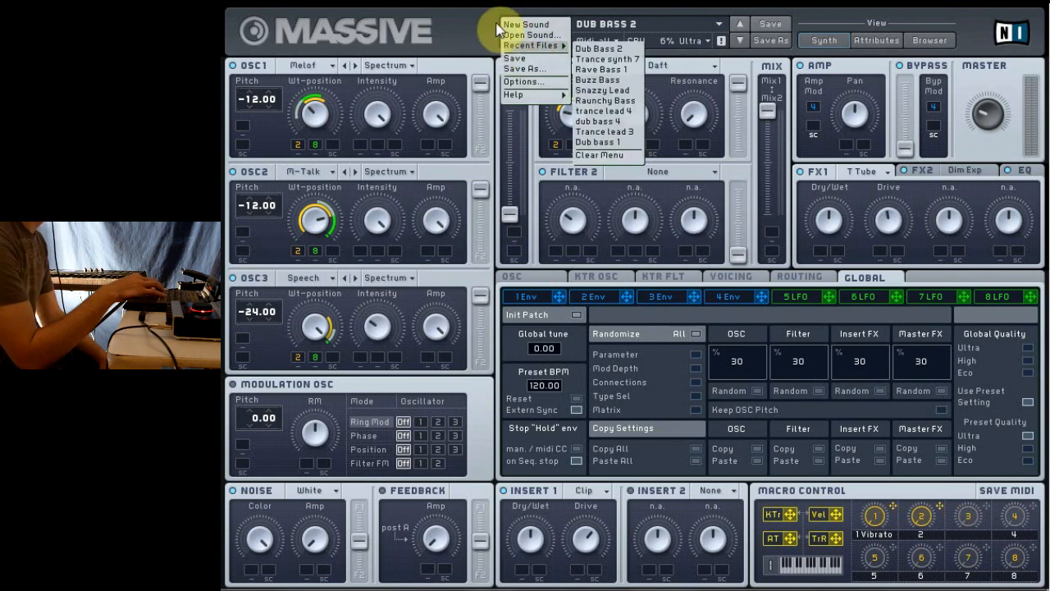
left_click(517, 25)
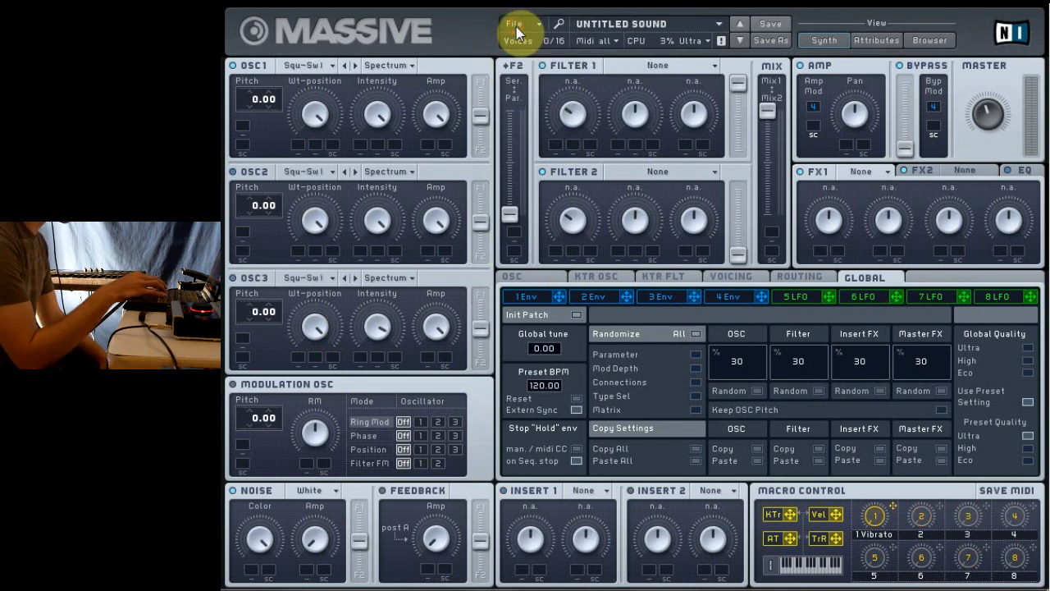
left_click(232, 173)
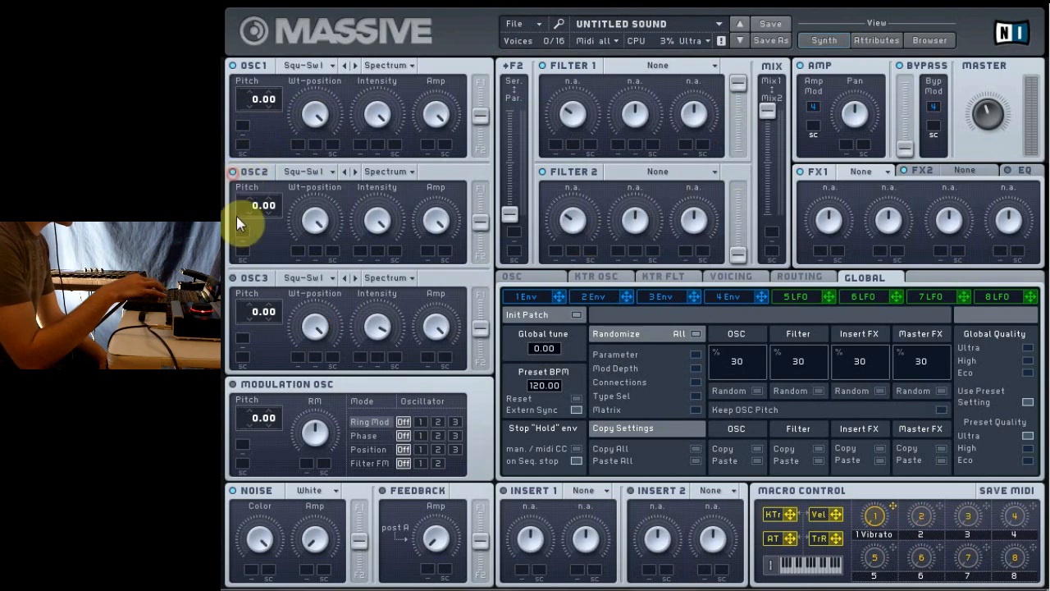
left_click(232, 279)
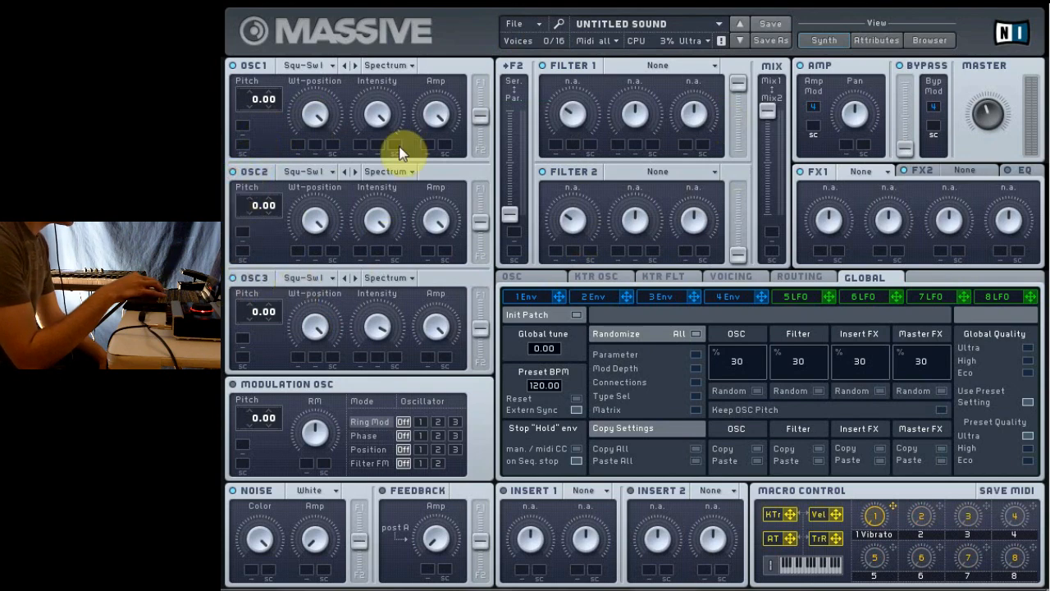
Step: Set the wavetables to Melofant for oscillator 1, Modern Talking for oscillator 2 and Gentle Speech for oscillator 3
left_click(325, 67)
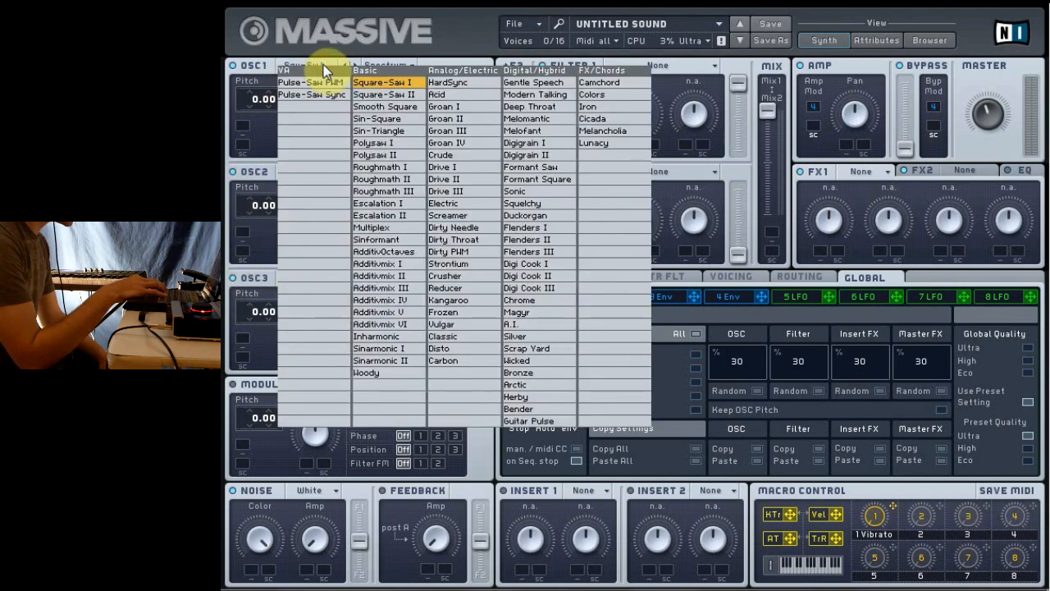
left_click(535, 130)
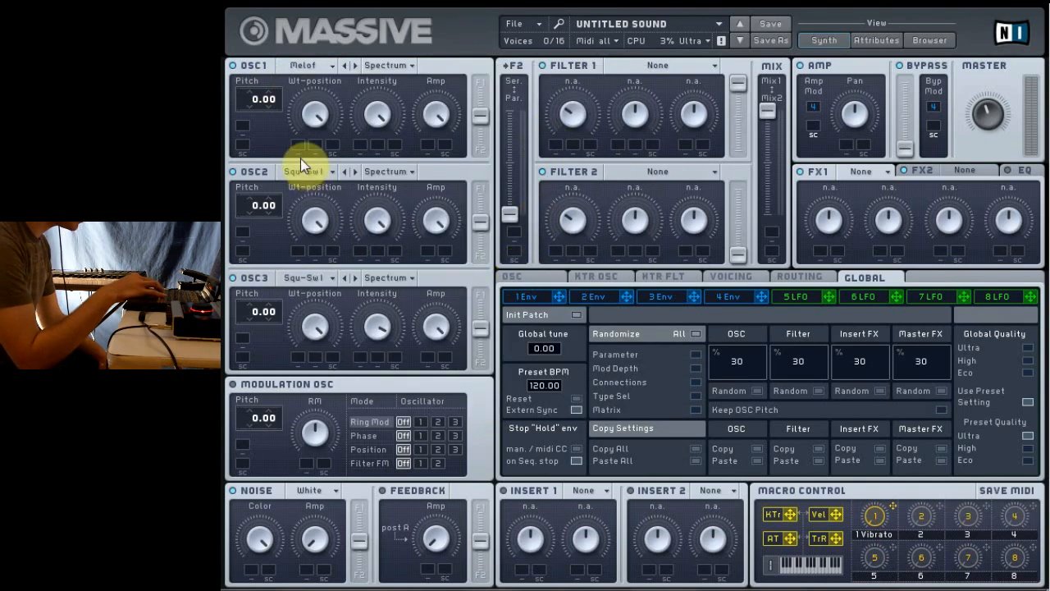
left_click(317, 171)
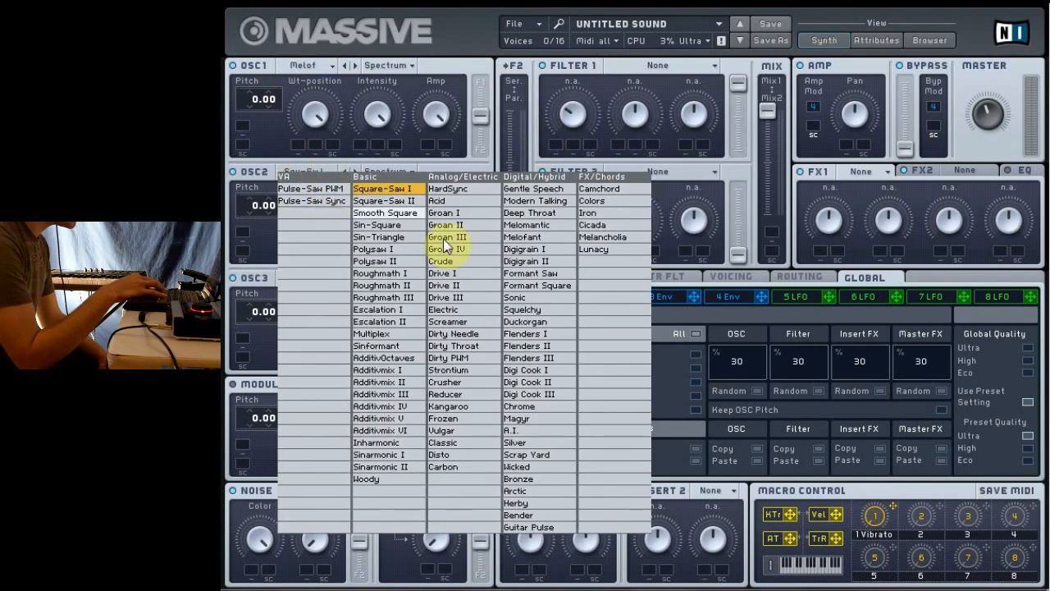
left_click(535, 200)
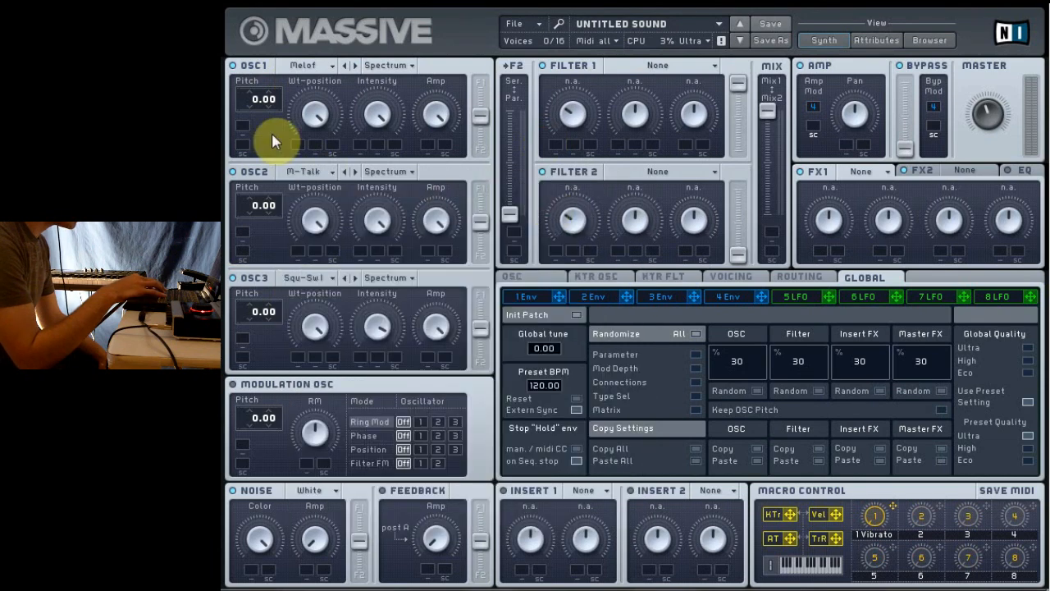
left_click(312, 281)
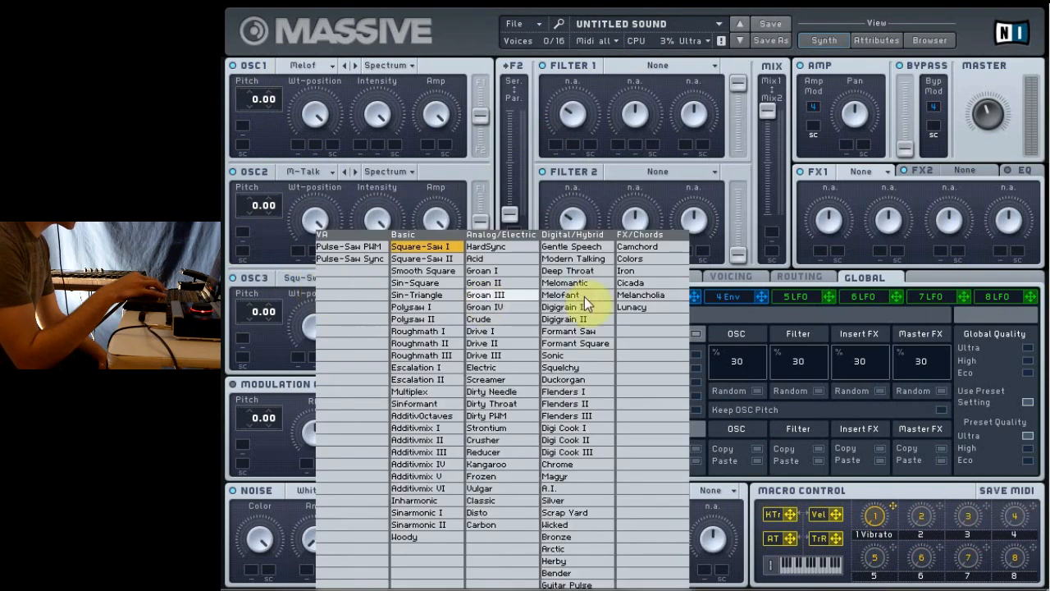
left_click(572, 247)
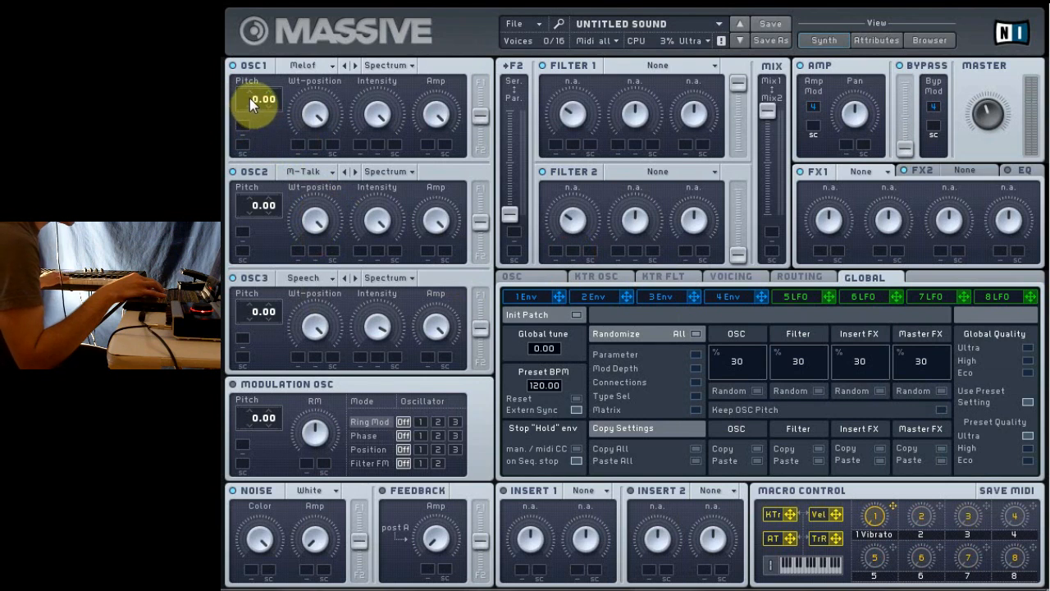
Step: Set the pitch of oscillators 1 and 2 to -12.00 and oscillator 3 to -24.00, and lower oscillator 3's Intensity to just past the middle
left_click_drag(253, 108, 258, 123)
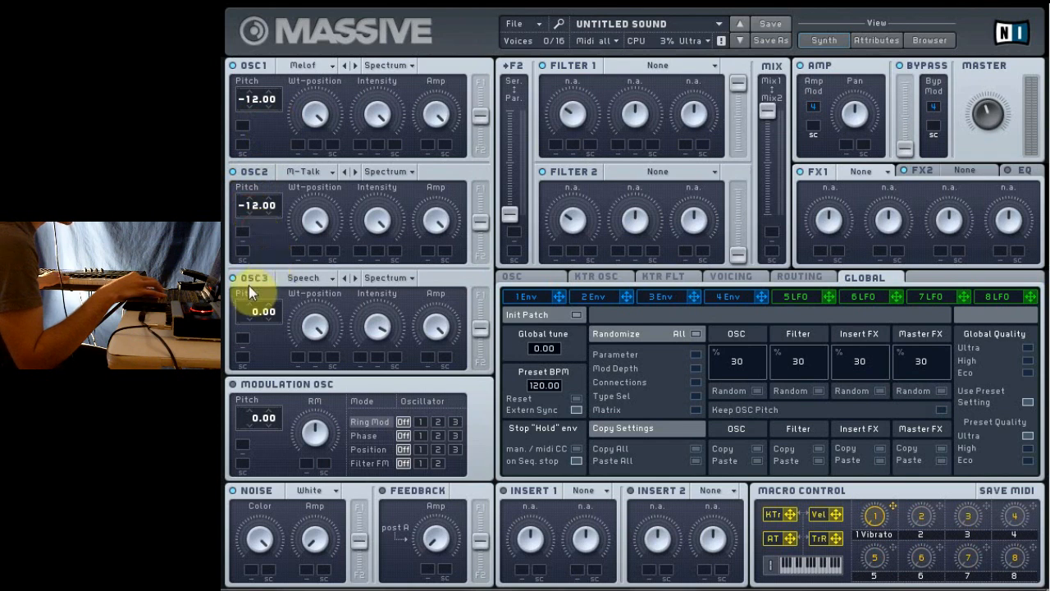
left_click_drag(248, 313, 255, 359)
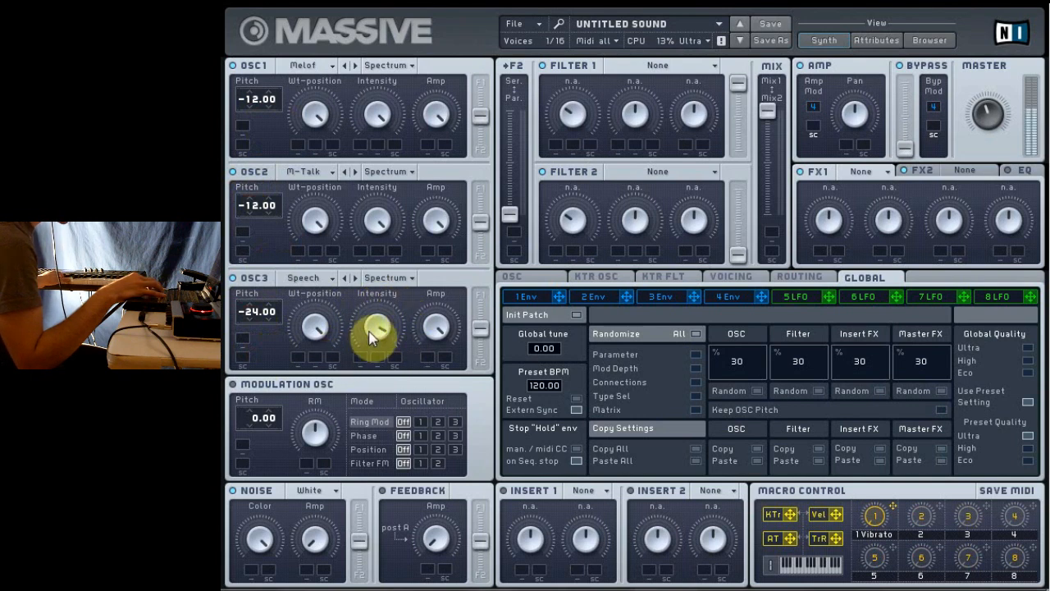
left_click(377, 328)
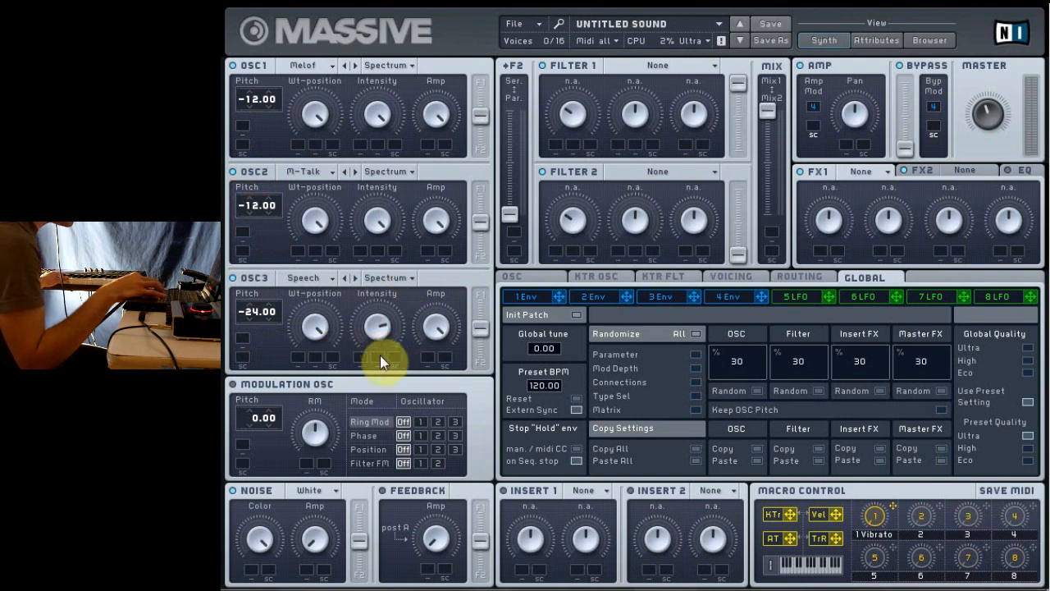
left_click_drag(380, 356, 387, 381)
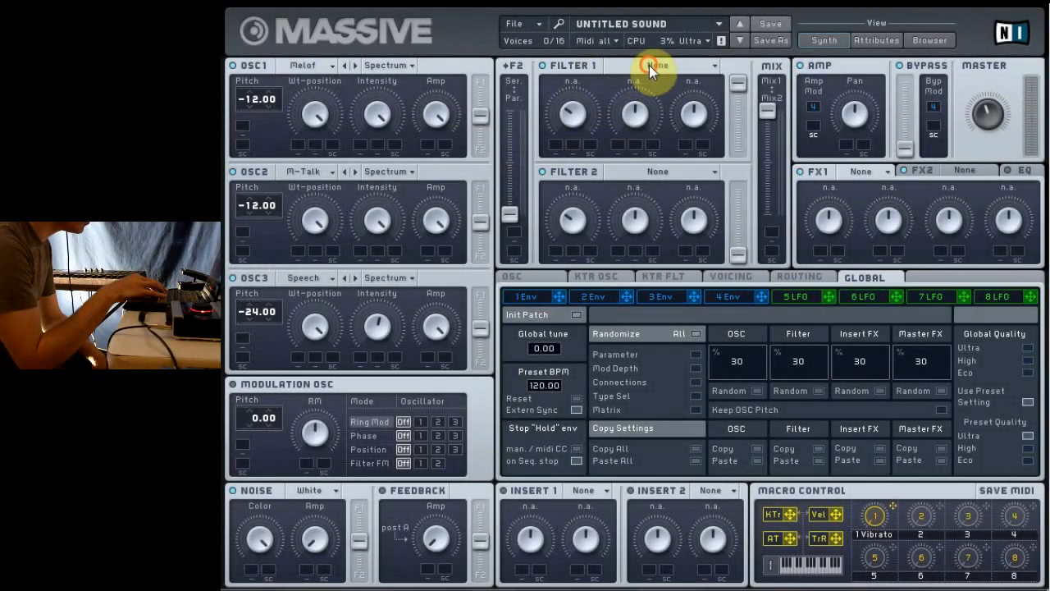
Step: Set Filter 1 to Daft with Cutoff at maximum and Resonance at minimum
left_click(649, 65)
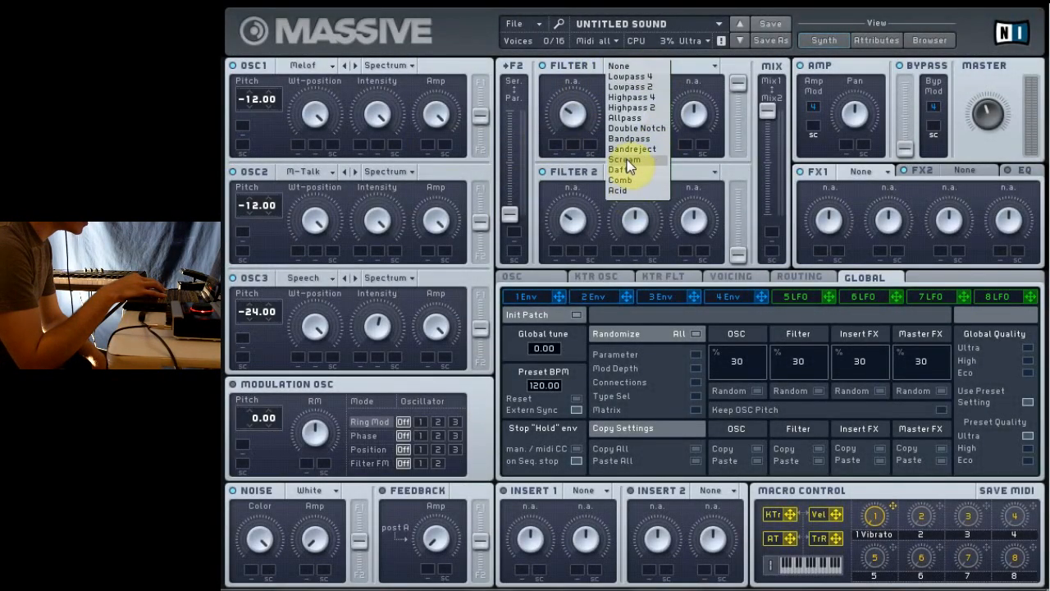
left_click(627, 169)
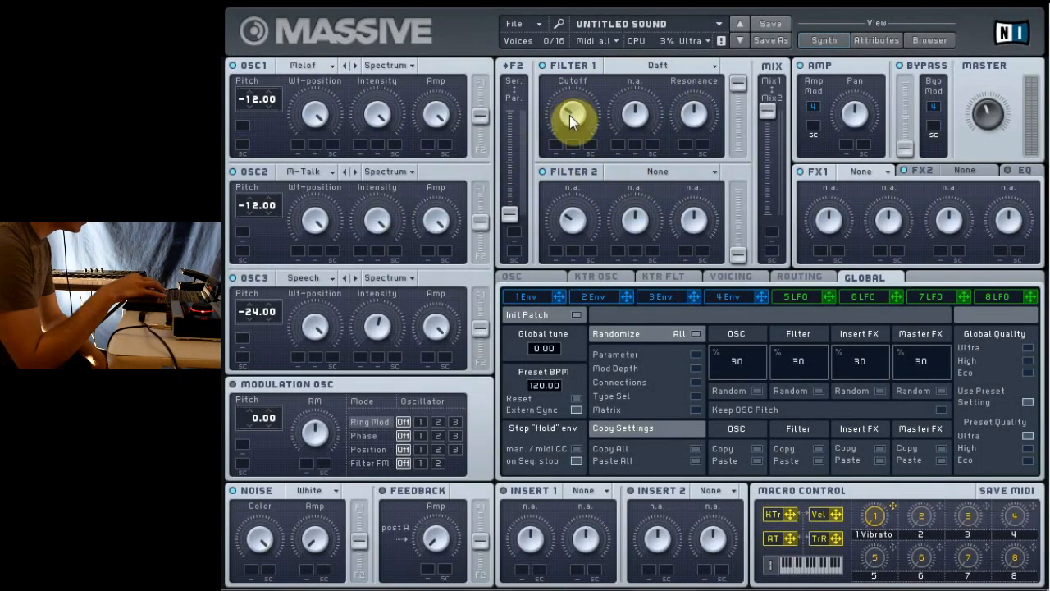
left_click_drag(572, 117, 563, 31)
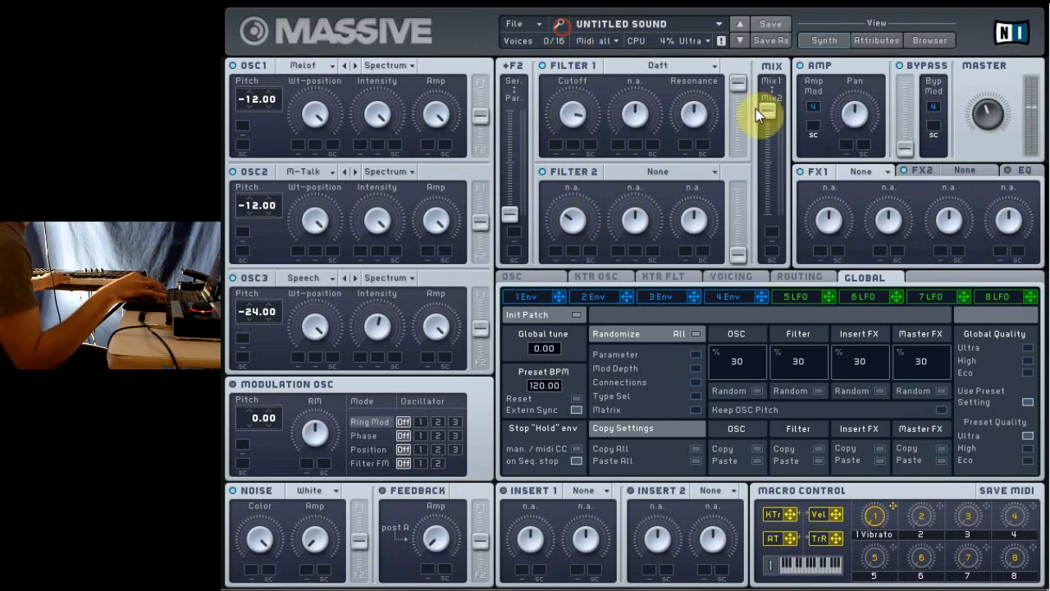
left_click_drag(694, 112, 726, 297)
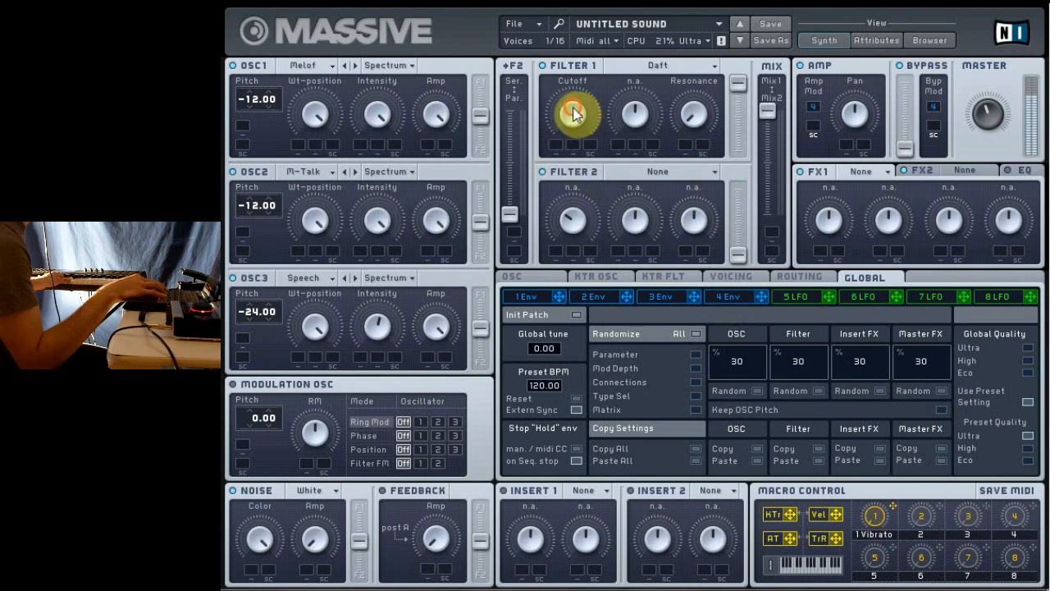
mouse_move(571, 108)
left_mouse_down()
mouse_move(580, 177)
mouse_move(554, 103)
mouse_move(565, 85)
mouse_move(593, 145)
mouse_move(567, 110)
mouse_move(571, 97)
mouse_move(261, 114)
mouse_move(559, 105)
left_mouse_up()
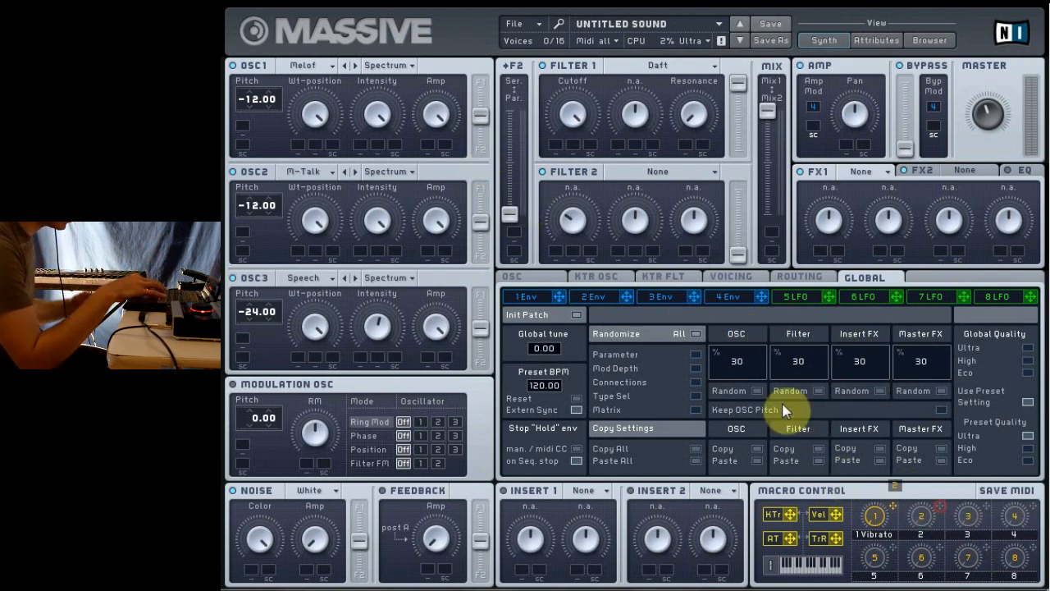
Step: Assign macro 2 to the Wt-position of all three oscillators and Filter 1's Cutoff, and start MIDI Learn for macro 2
left_click_drag(295, 142, 297, 146)
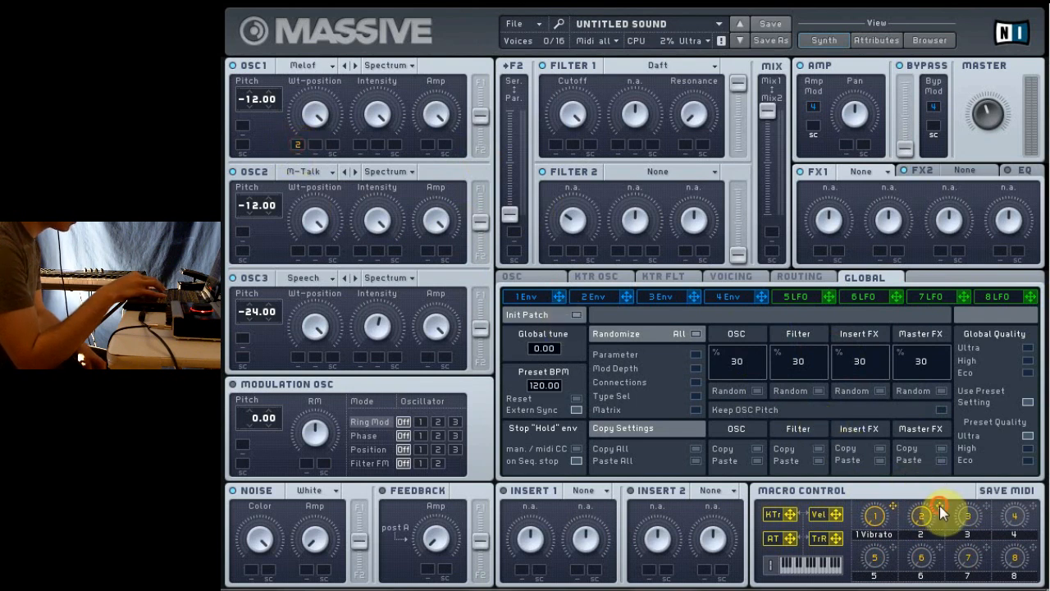
left_click_drag(941, 513, 294, 251)
left_click_drag(938, 506, 297, 363)
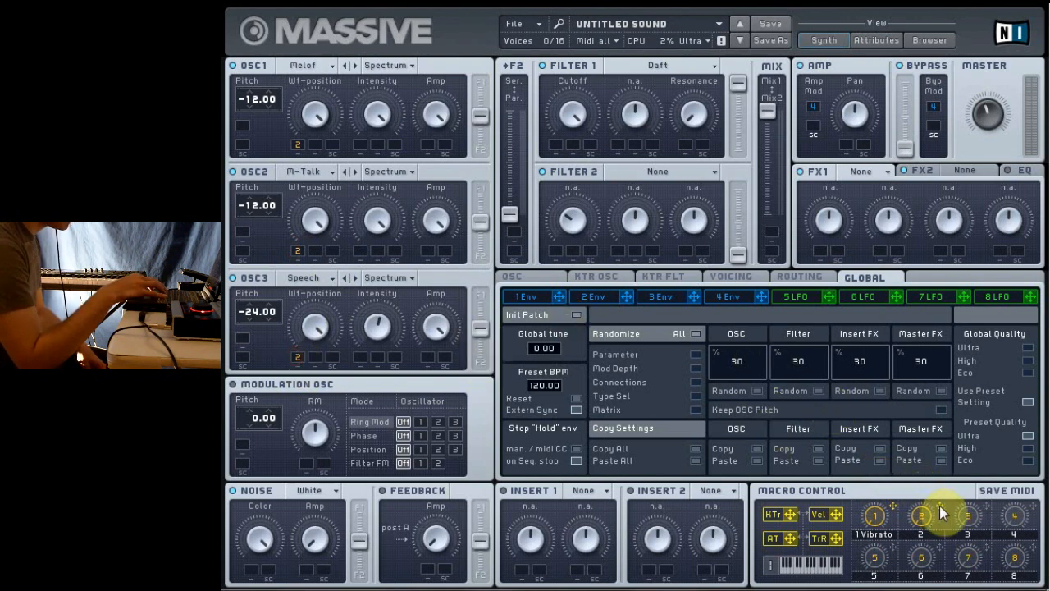
mouse_move(940, 506)
left_mouse_down()
mouse_move(937, 403)
mouse_move(886, 298)
mouse_move(582, 134)
mouse_move(557, 146)
left_mouse_up()
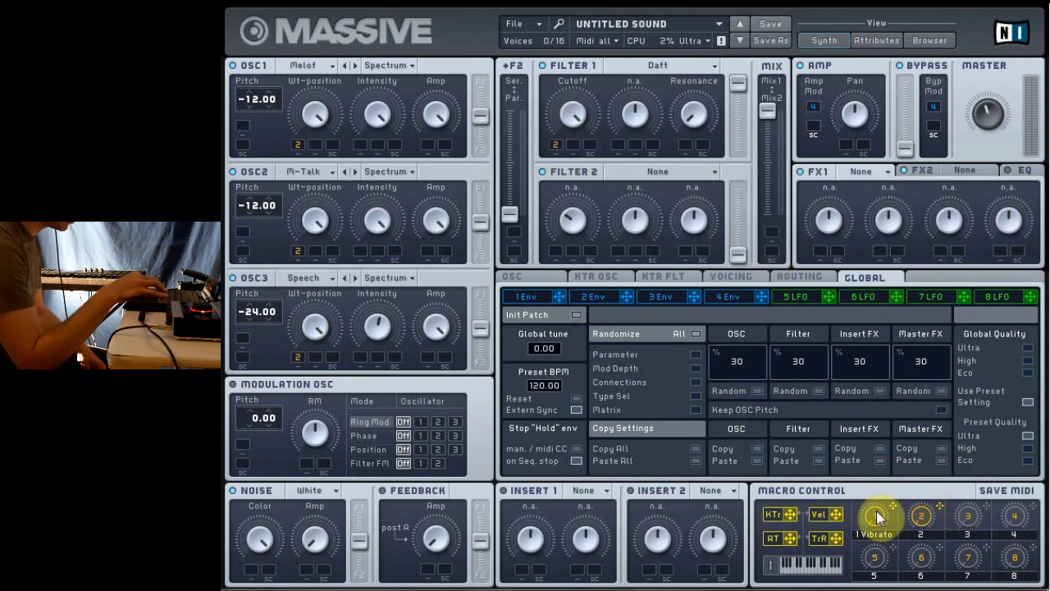
right_click(922, 520)
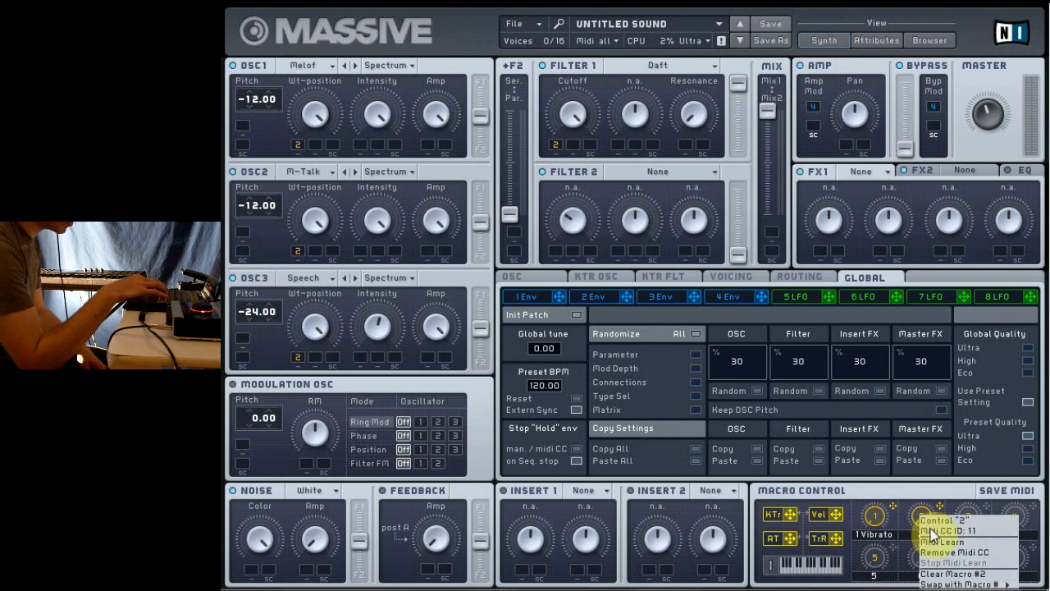
left_click(951, 542)
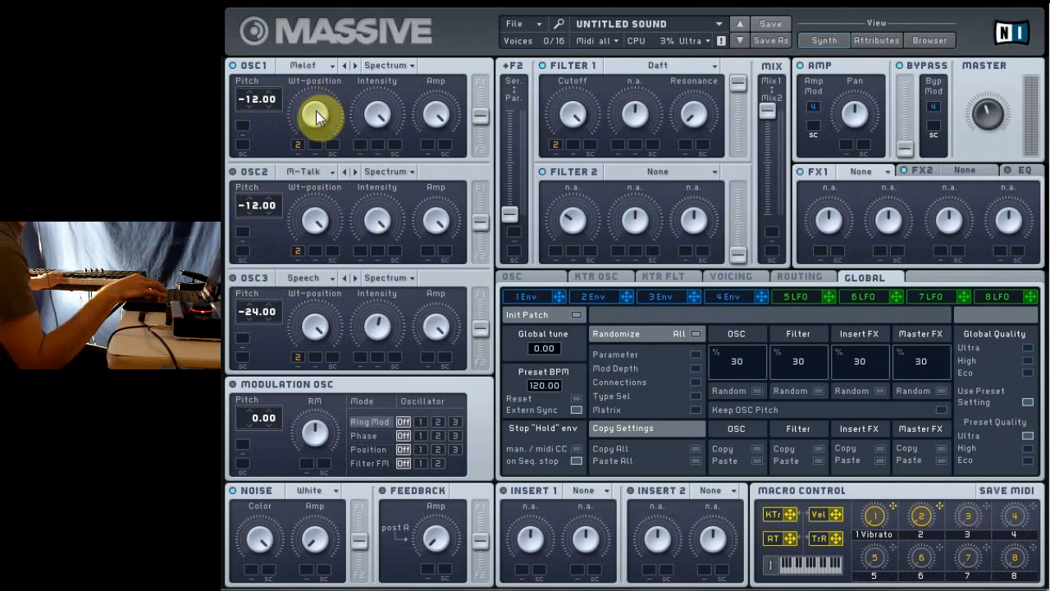
Step: Adjust the Wt-position of all three oscillators, with oscillator 1 at minimum, and give each a macro 2 modulation range
mouse_move(317, 110)
left_mouse_down()
mouse_move(328, 190)
mouse_move(308, 101)
left_mouse_up()
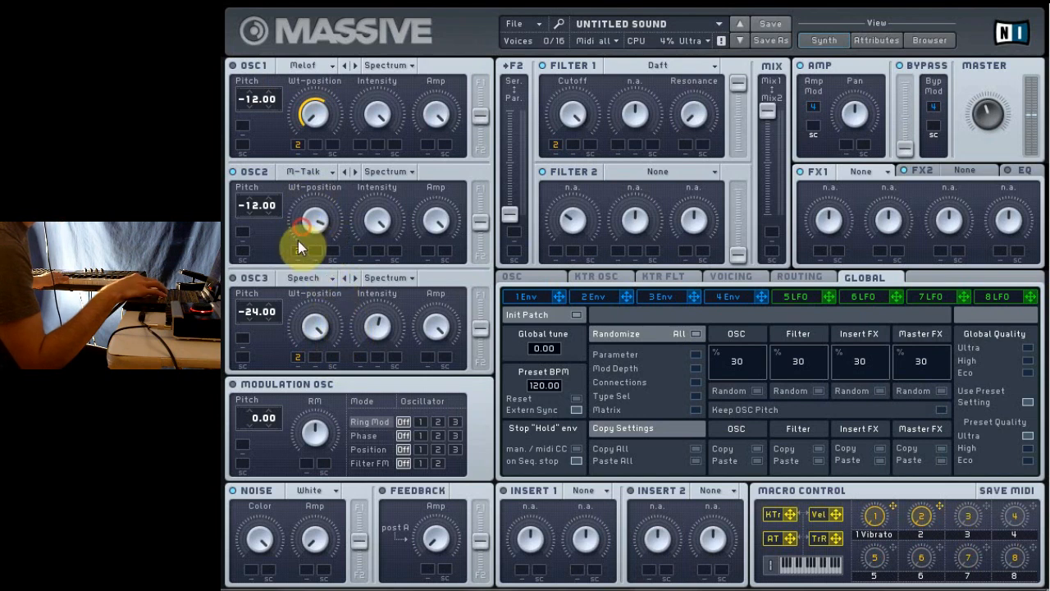
left_click_drag(298, 248, 309, 307)
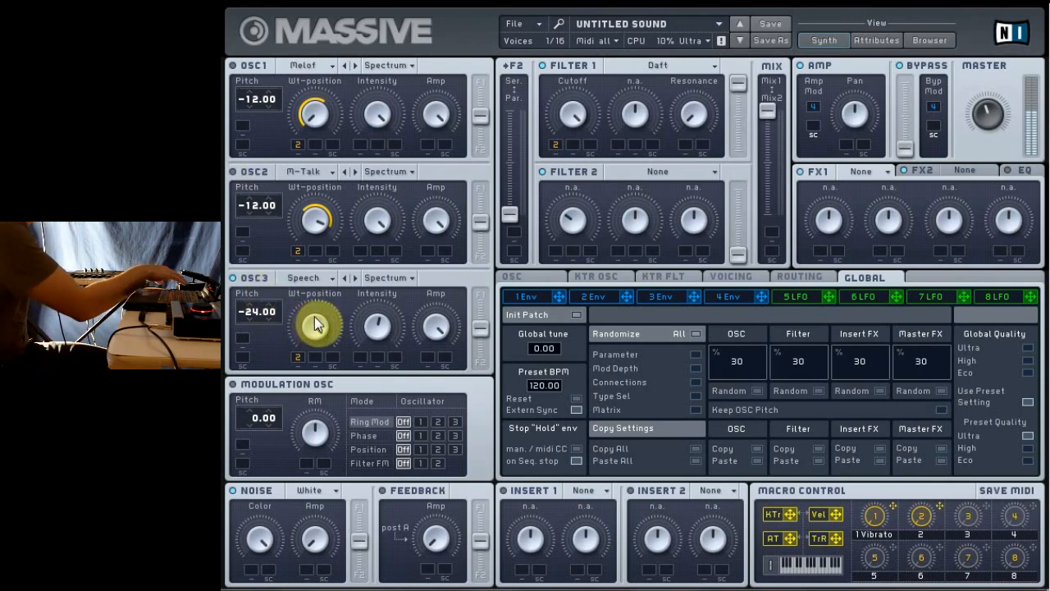
left_click_drag(316, 324, 359, 465)
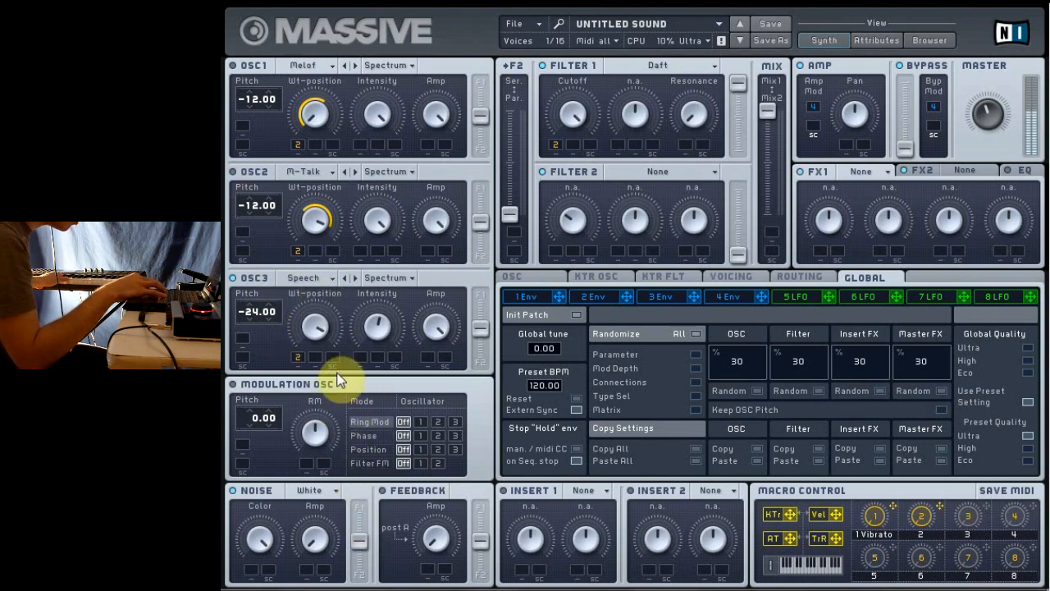
left_click_drag(312, 296, 349, 413)
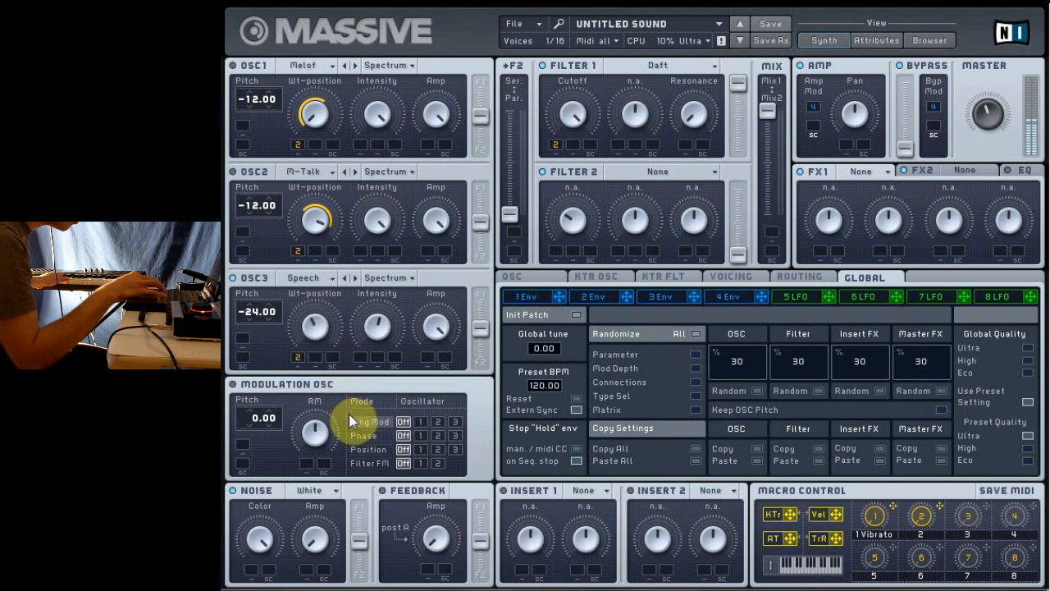
left_click_drag(293, 334, 283, 308)
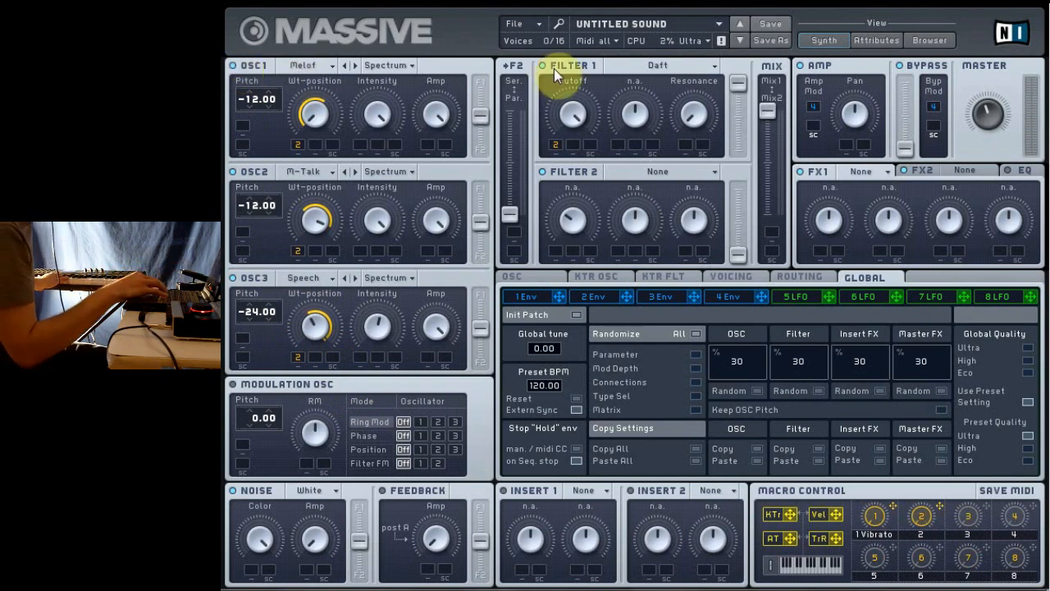
Step: Lower Filter 1's Cutoff with a macro 2 modulation range, and set Insert 1 to Hardclipper with its Drive raised past the middle
left_click_drag(563, 122, 588, 226)
left_click_drag(556, 148, 534, 73)
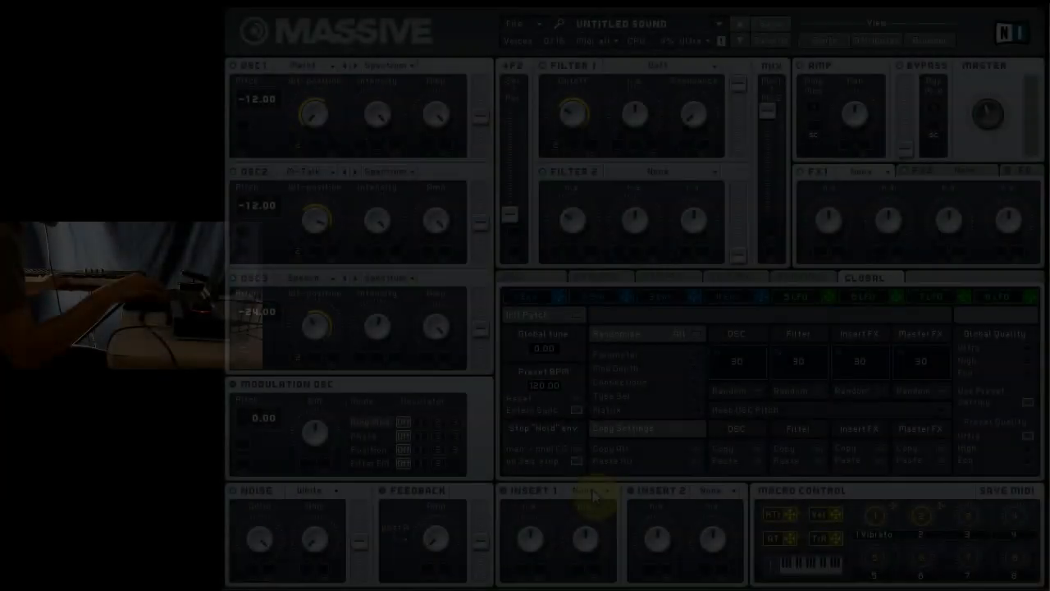
left_click(592, 491)
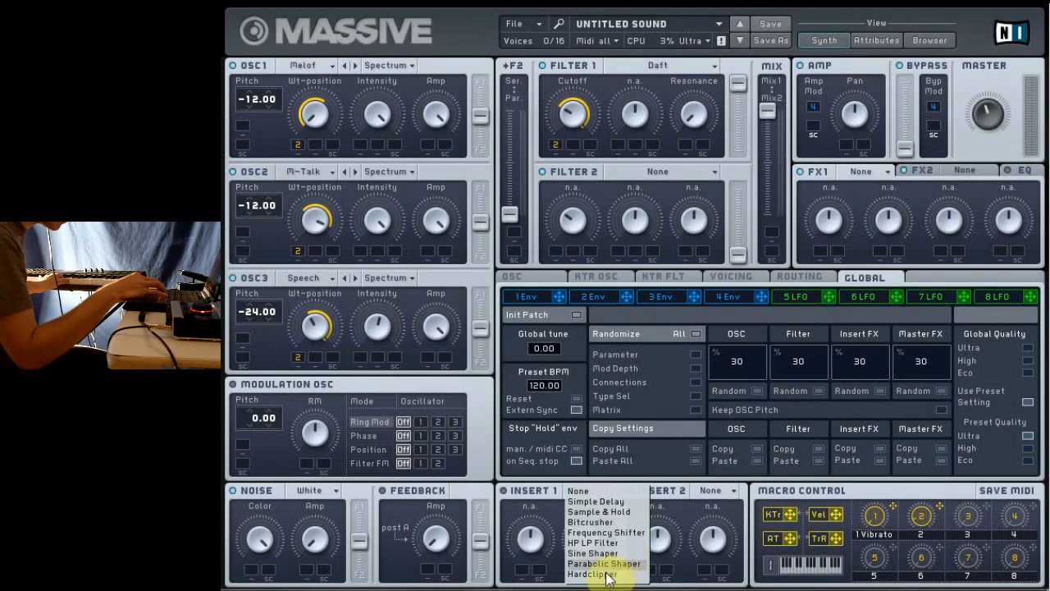
left_click(604, 575)
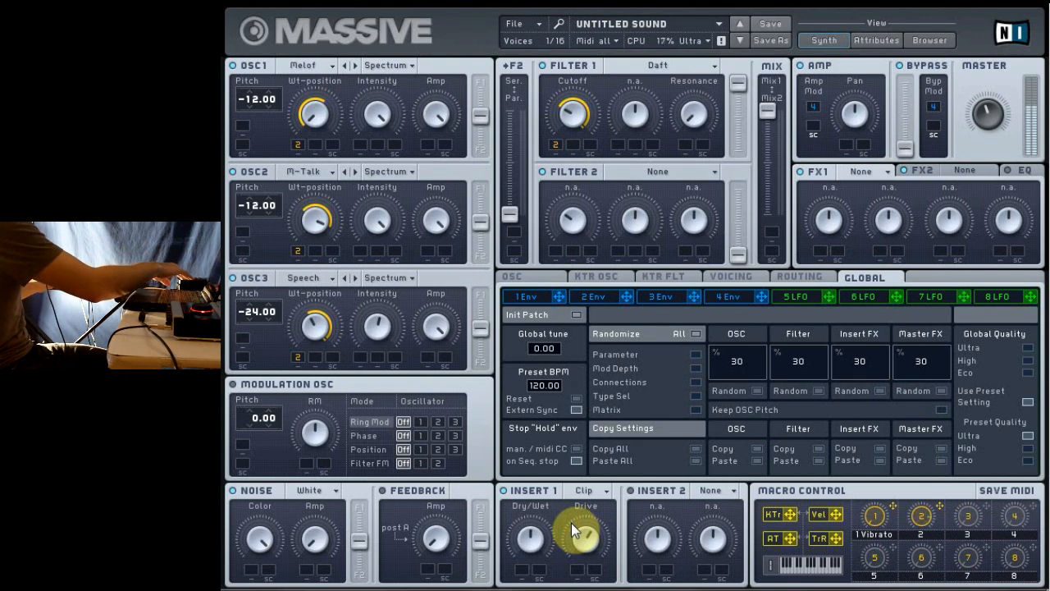
left_click(569, 114)
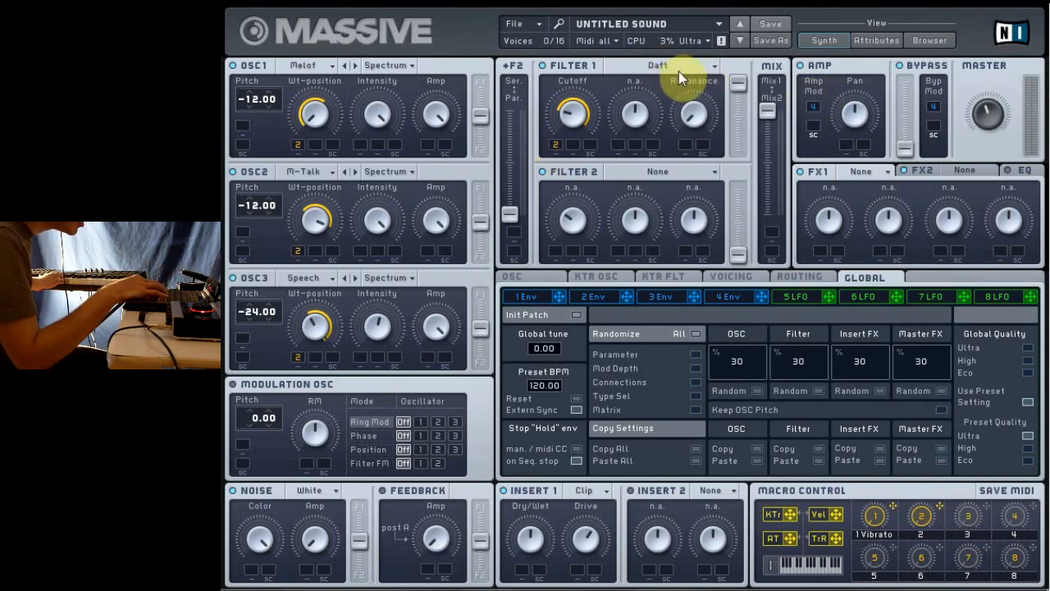
Step: Route oscillators 1, 2 and 3 entirely to Filter 1
left_click_drag(484, 113, 482, 85)
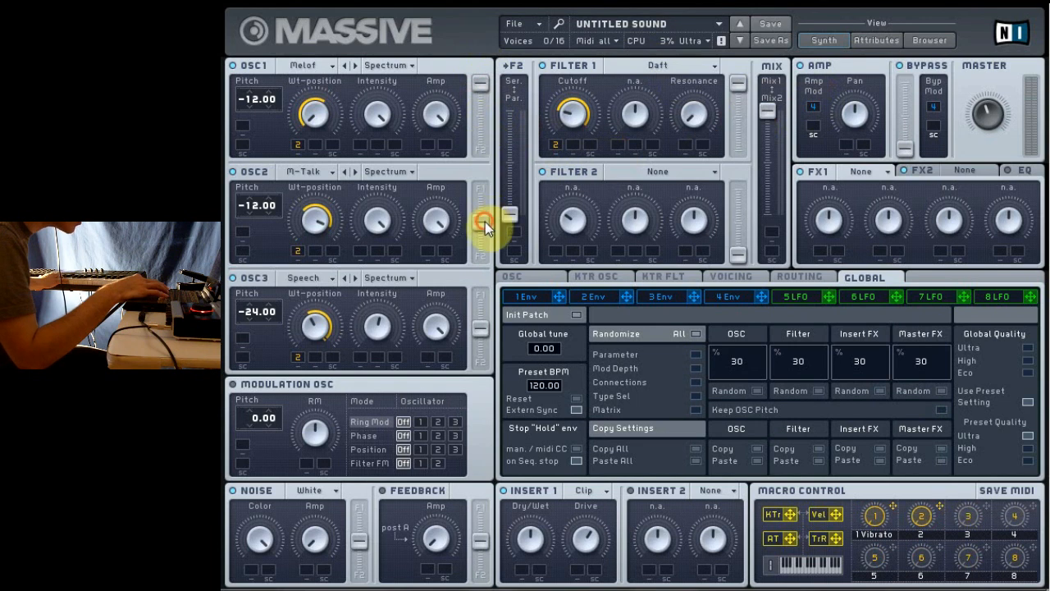
left_click_drag(485, 221, 475, 158)
left_click_drag(484, 332, 478, 237)
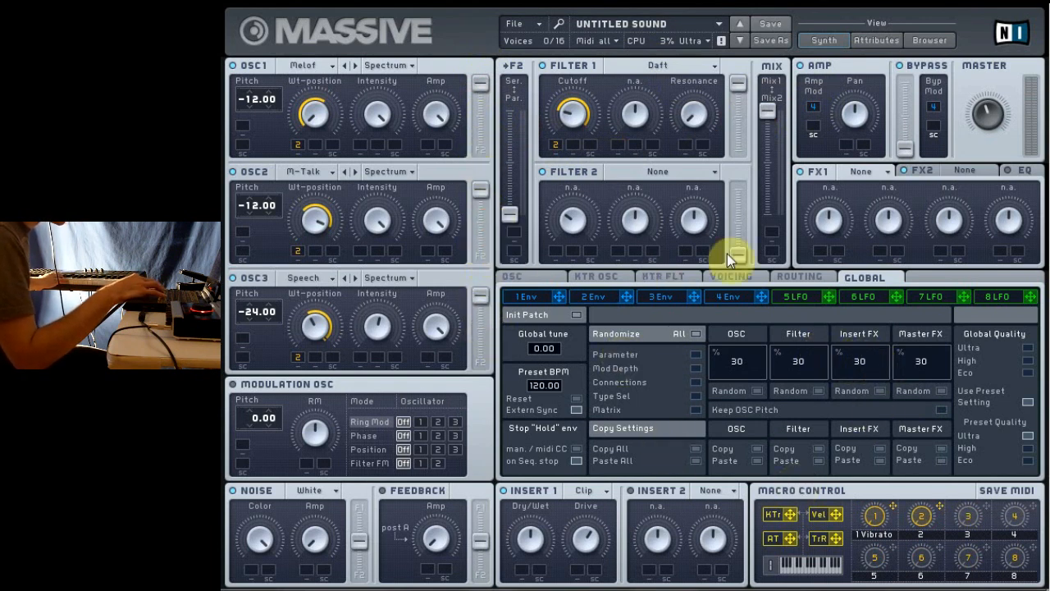
Step: Set LFO 5's first curve to Bending 7, lower its Rate, and move the XFade Curve fully to that first curve
left_click(820, 303)
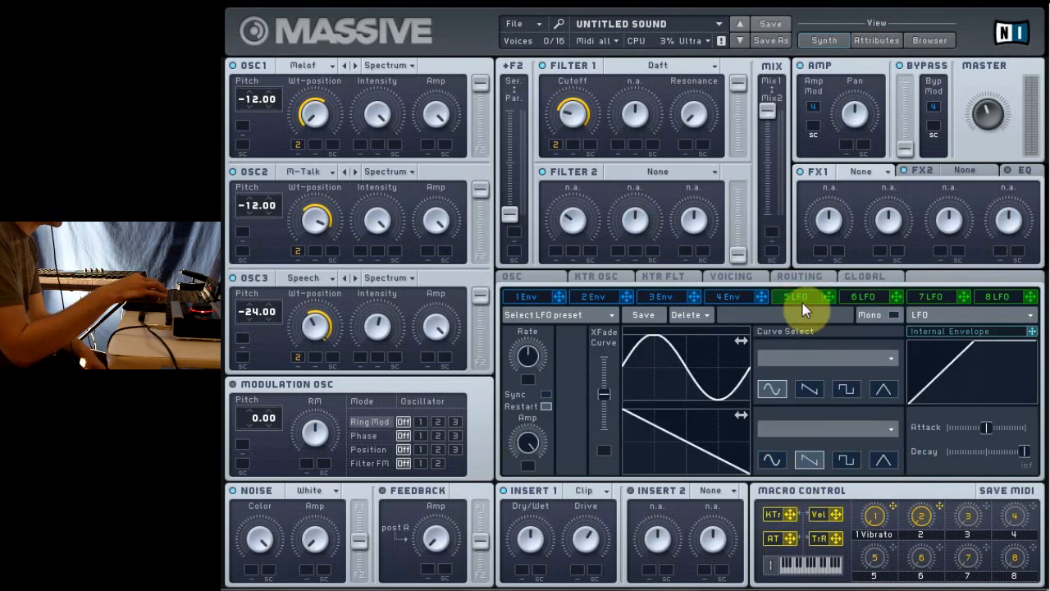
left_click(885, 359)
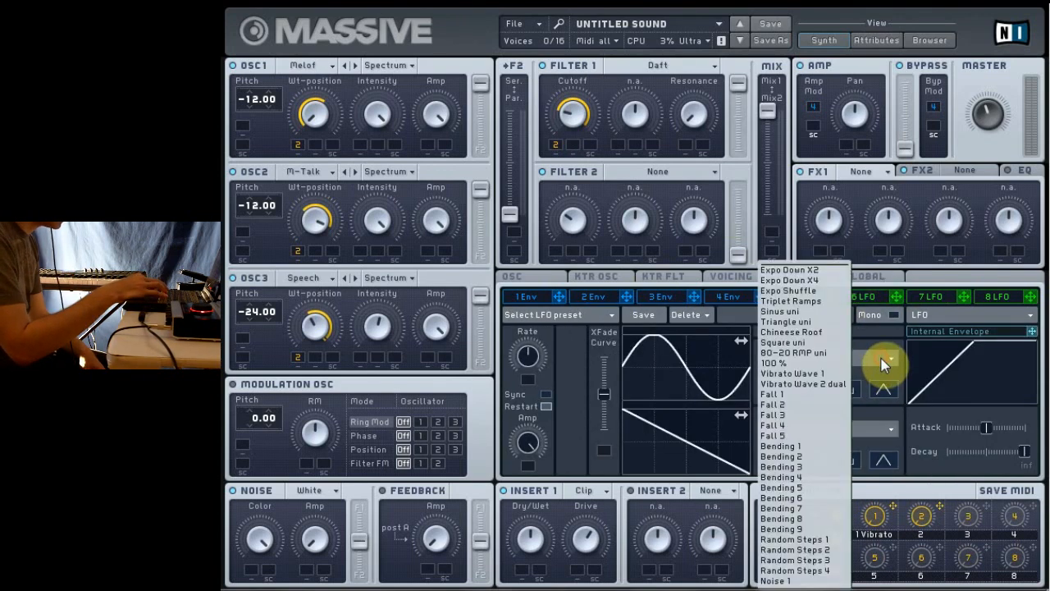
left_click(786, 509)
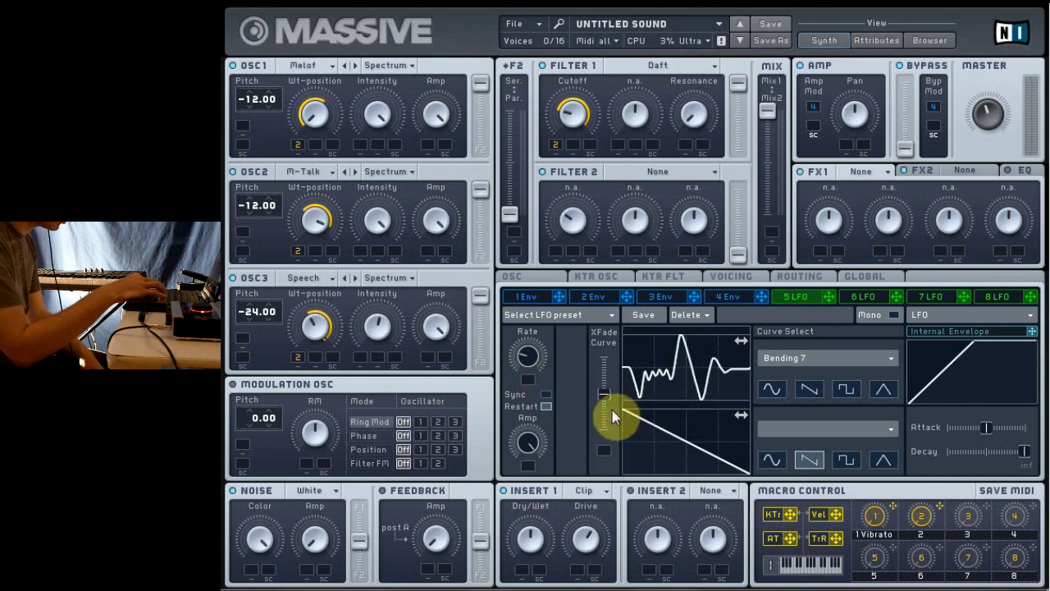
left_click_drag(604, 400, 595, 348)
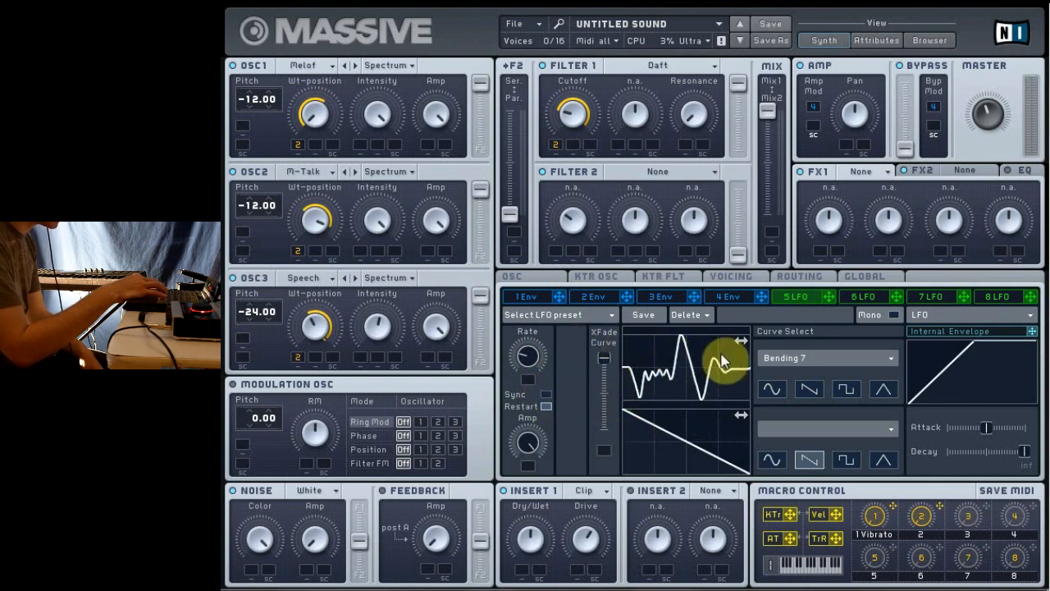
Step: Assign LFO 5 to the Wt-position of all three oscillators and give each a modulation range
left_click_drag(829, 297, 316, 144)
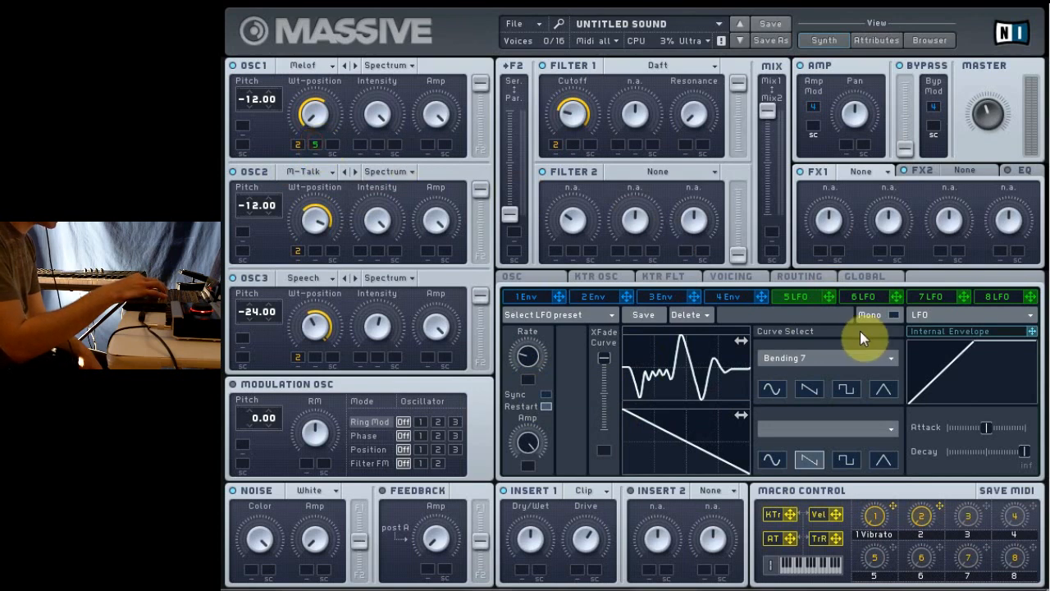
left_click_drag(829, 297, 314, 257)
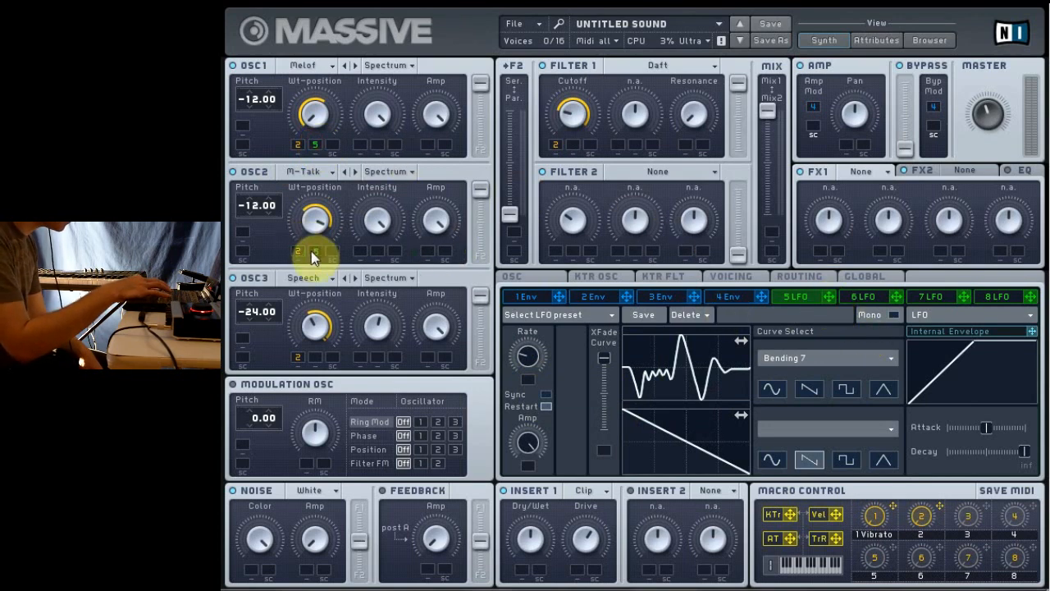
left_click_drag(828, 296, 316, 359)
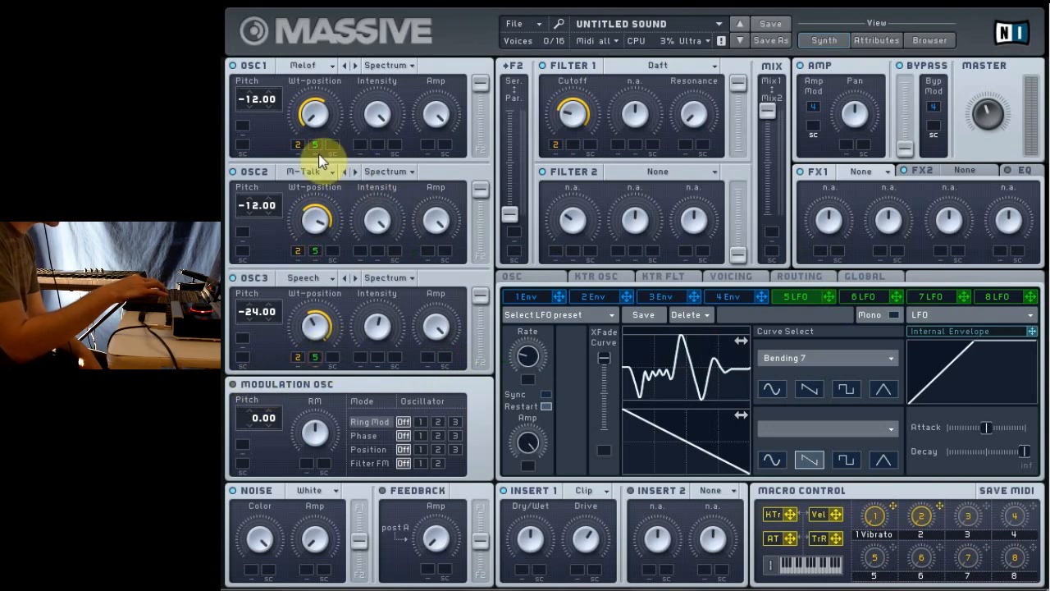
left_click_drag(316, 146, 313, 135)
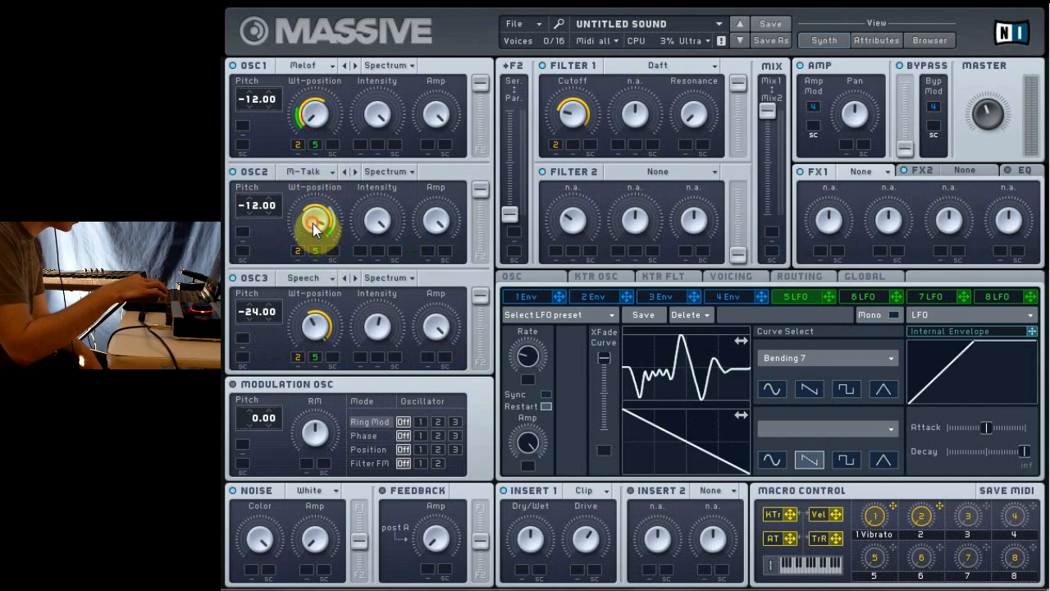
left_click_drag(315, 354, 311, 337)
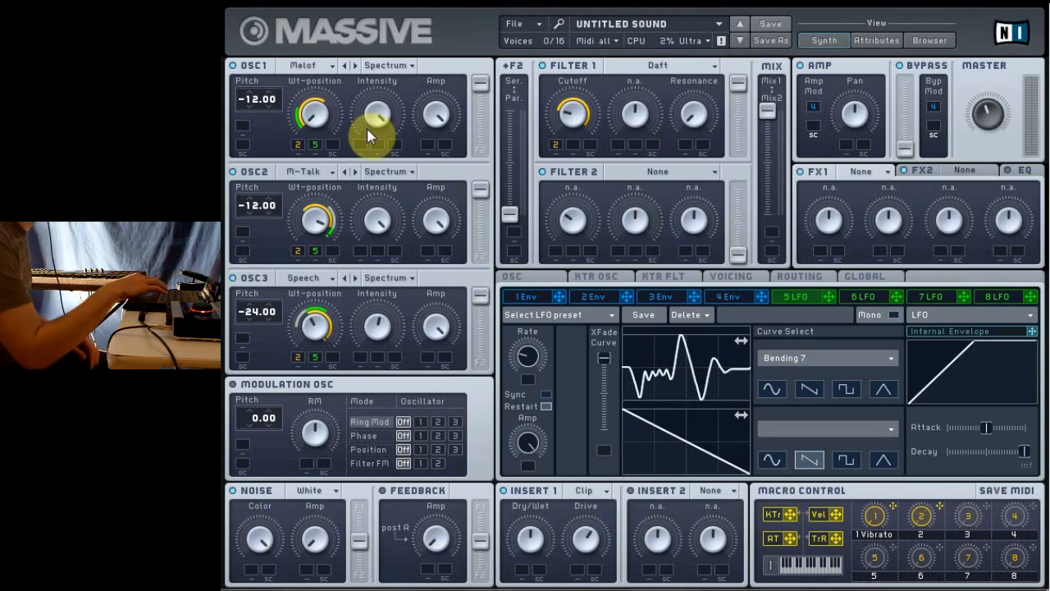
Step: Load Tele Tube in FX1 and Dimension Expander in FX2, and lower the Dimension Expander's Size
left_click(885, 173)
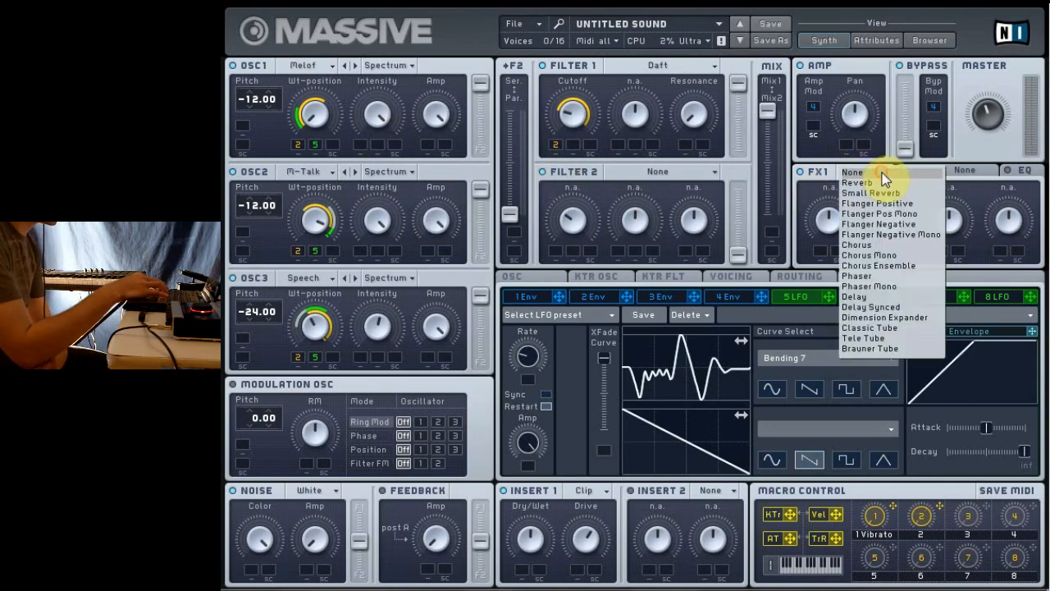
left_click(870, 338)
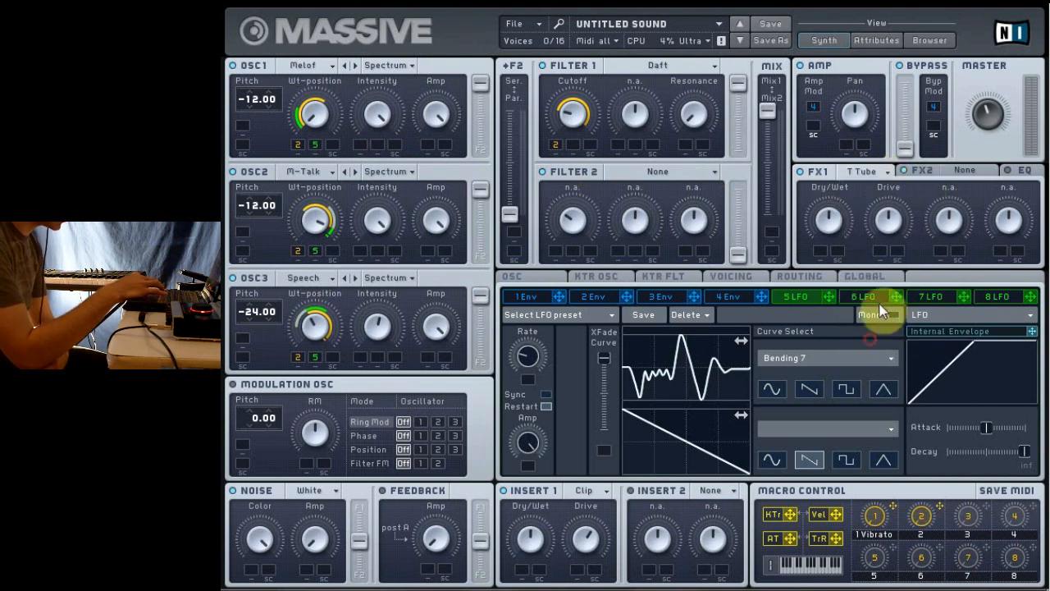
left_click(990, 169)
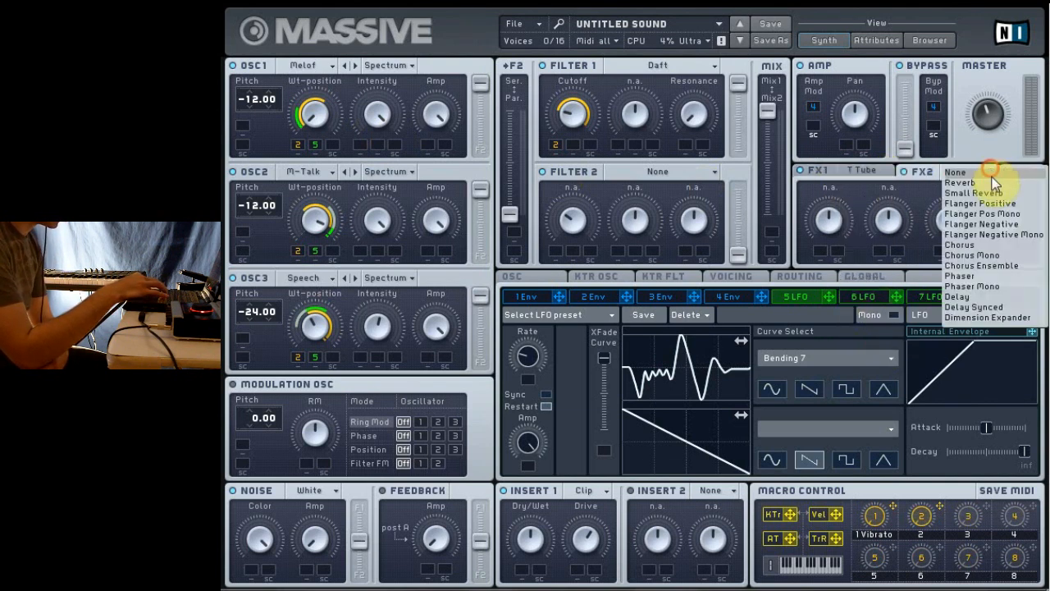
left_click(985, 316)
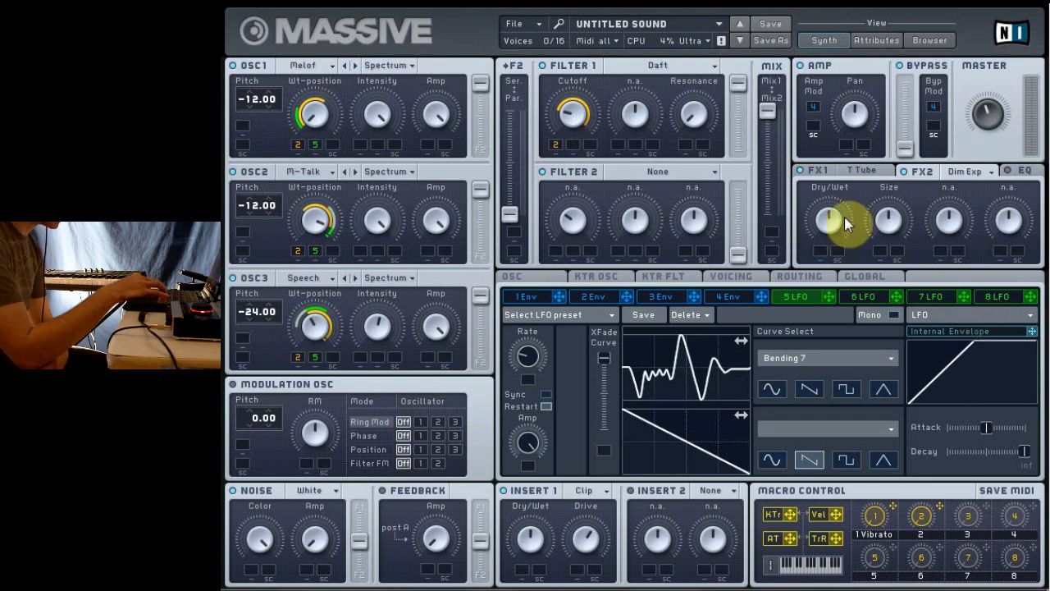
left_click_drag(880, 220, 891, 272)
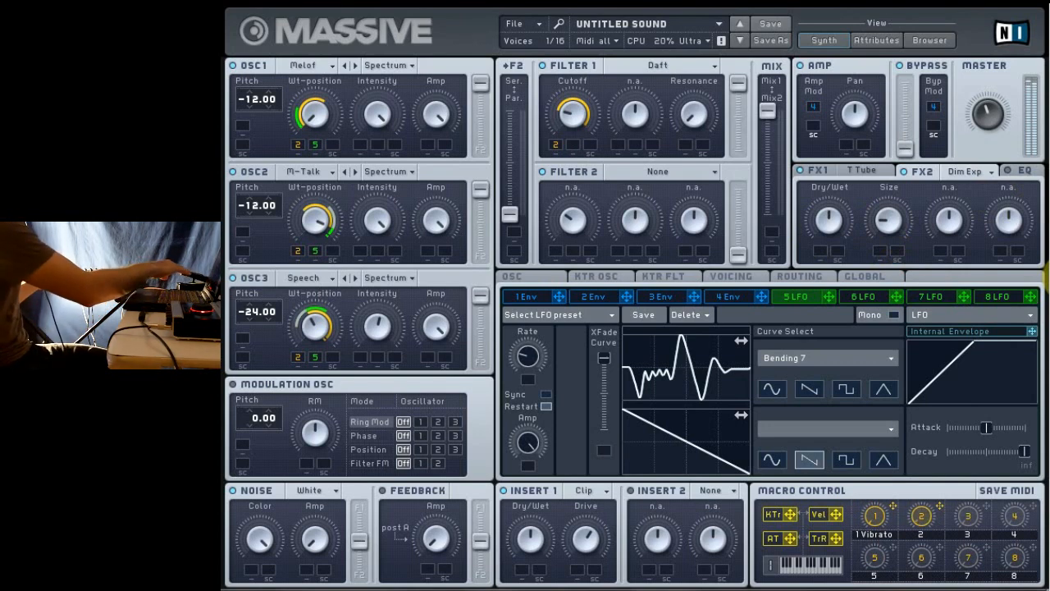
Step: Start MIDI Learn for the Master volume
right_click(992, 113)
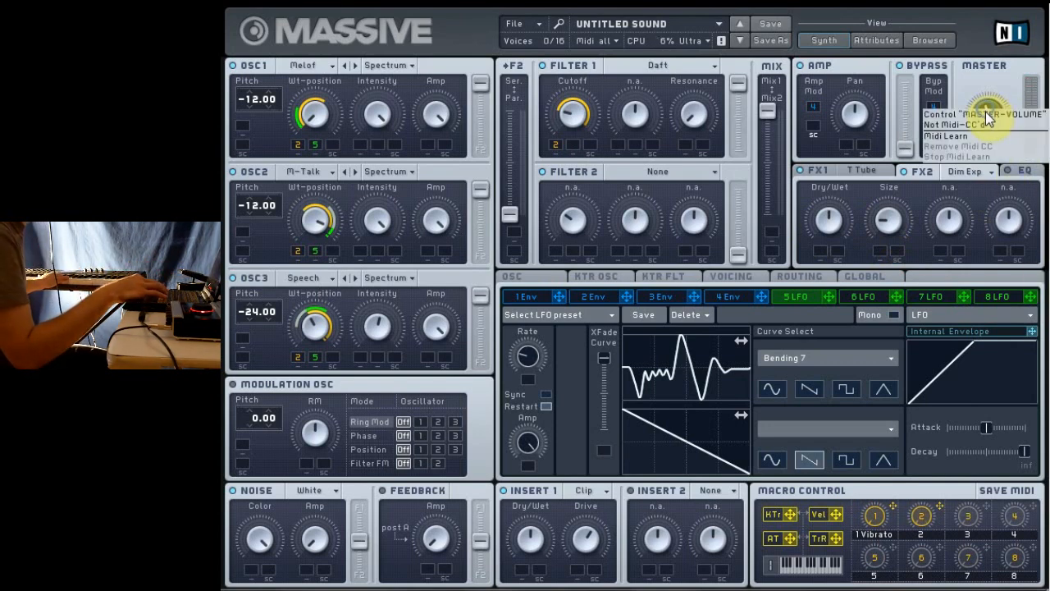
left_click(993, 135)
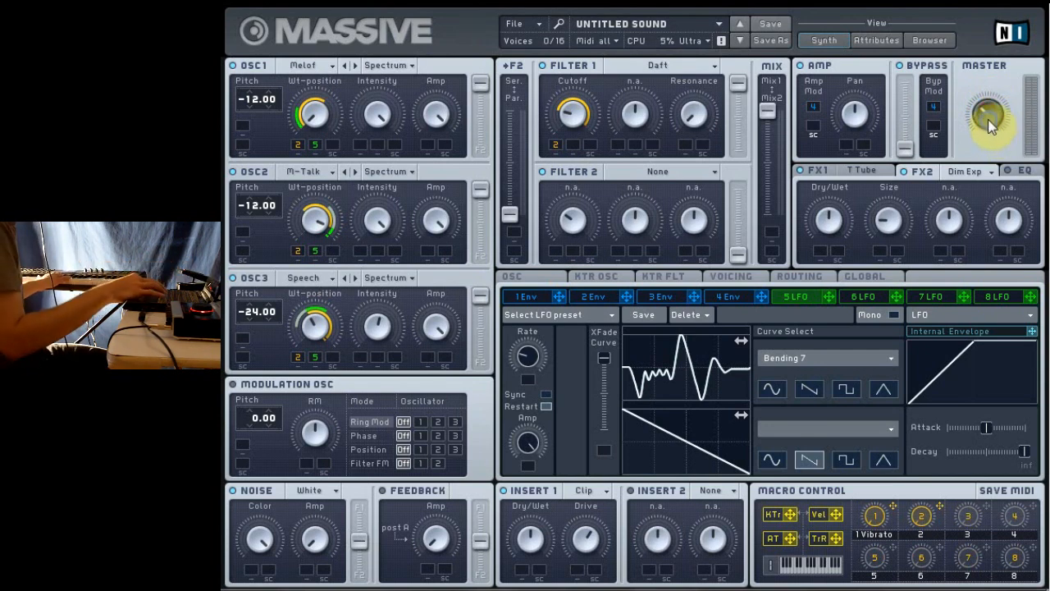
right_click(989, 121)
left_click(985, 113)
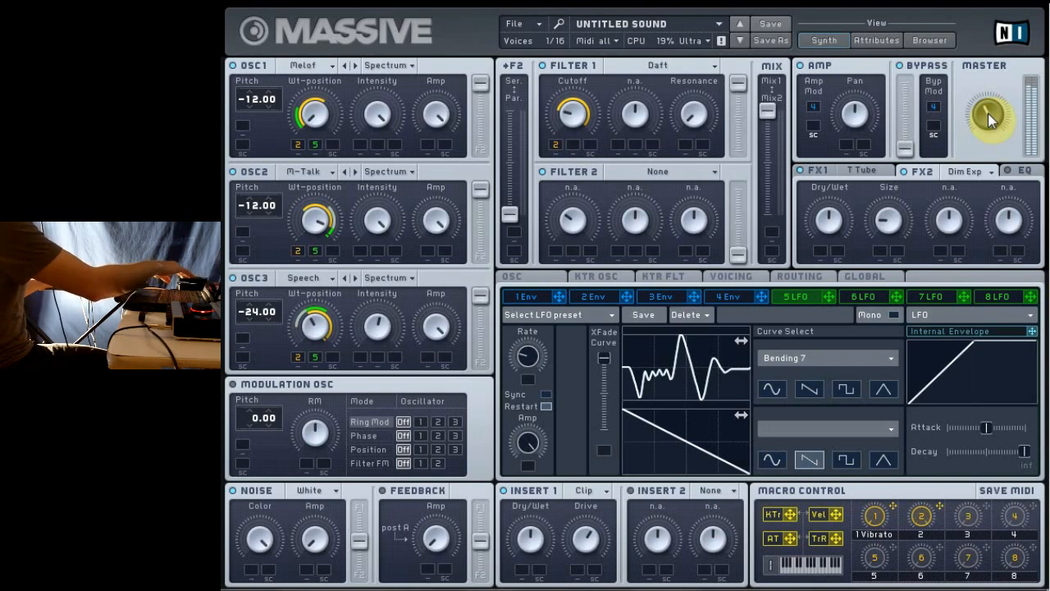
Step: Enable the EQ and raise its Low Shelf slightly and its Boost a little further above the middle
left_click(1025, 171)
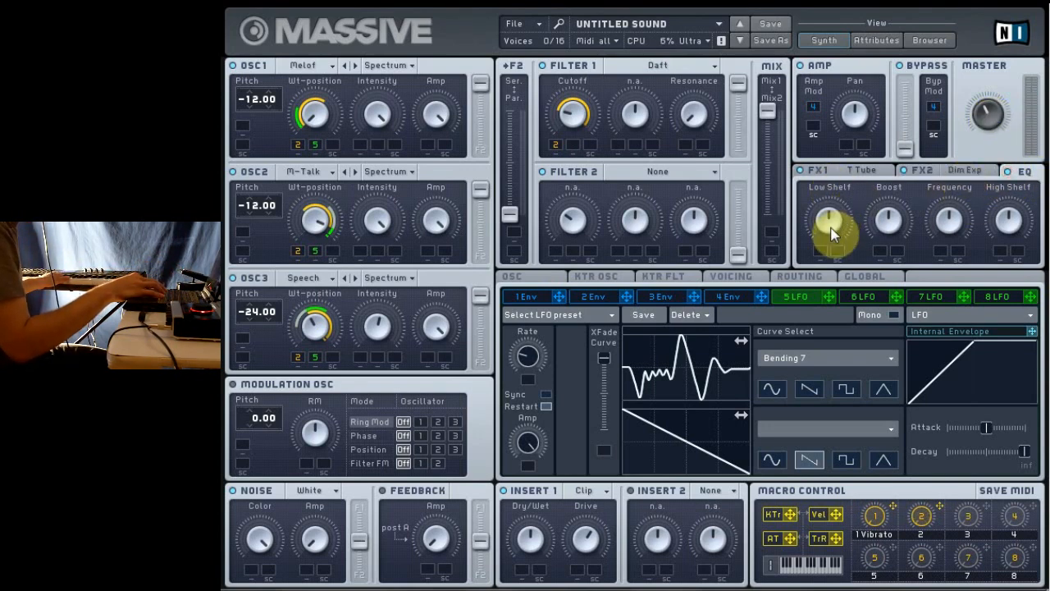
left_click_drag(831, 225, 825, 210)
left_click_drag(886, 222, 881, 196)
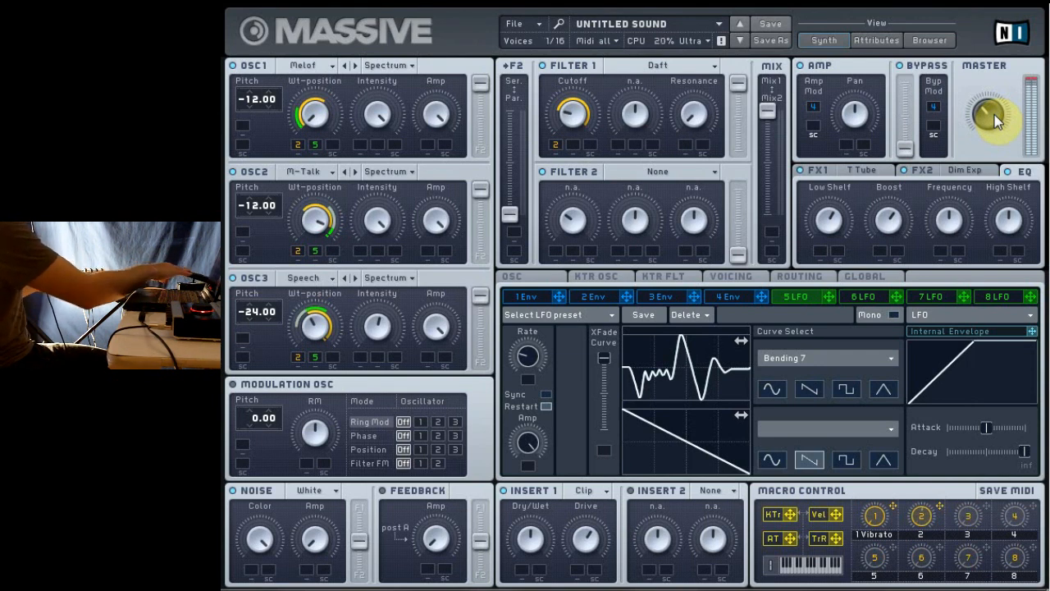
Step: Set the voicing to Monophon with the Legato Triller trigger
left_click(725, 278)
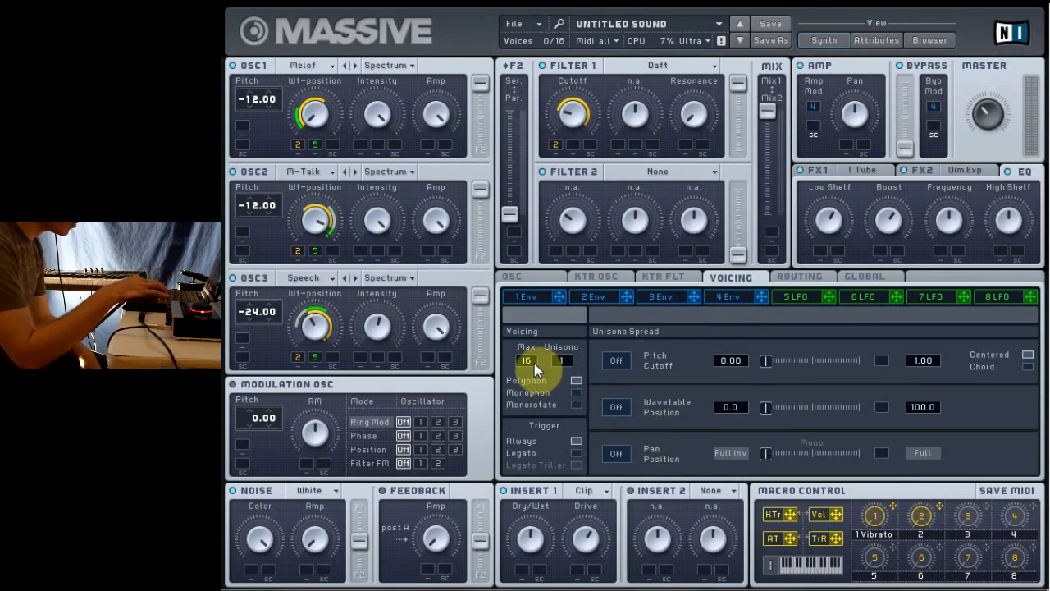
left_click(574, 393)
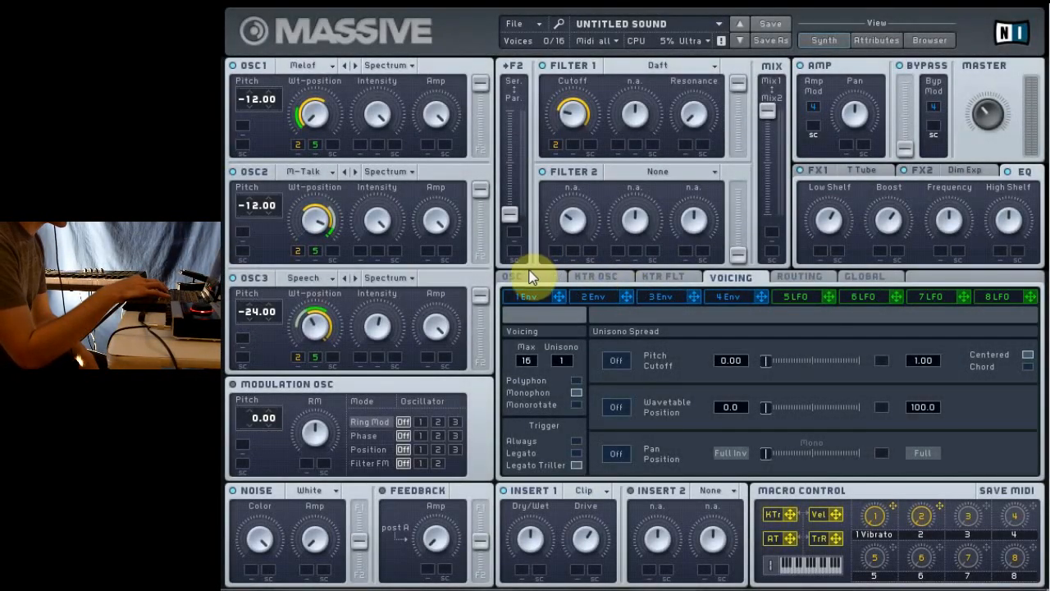
Step: Open the oscillator settings that hold the Glide Time
left_click(529, 277)
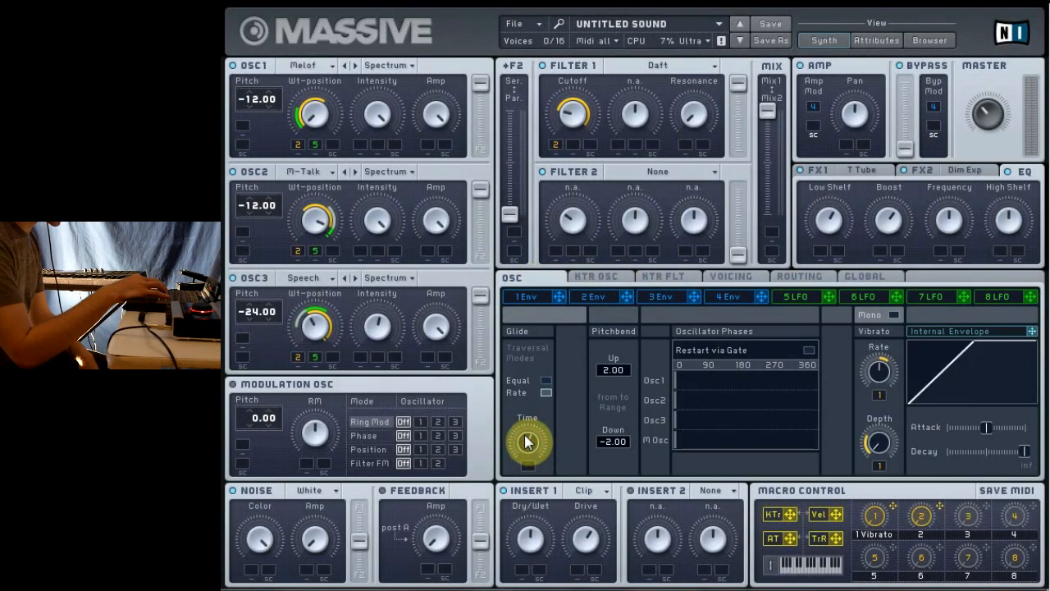